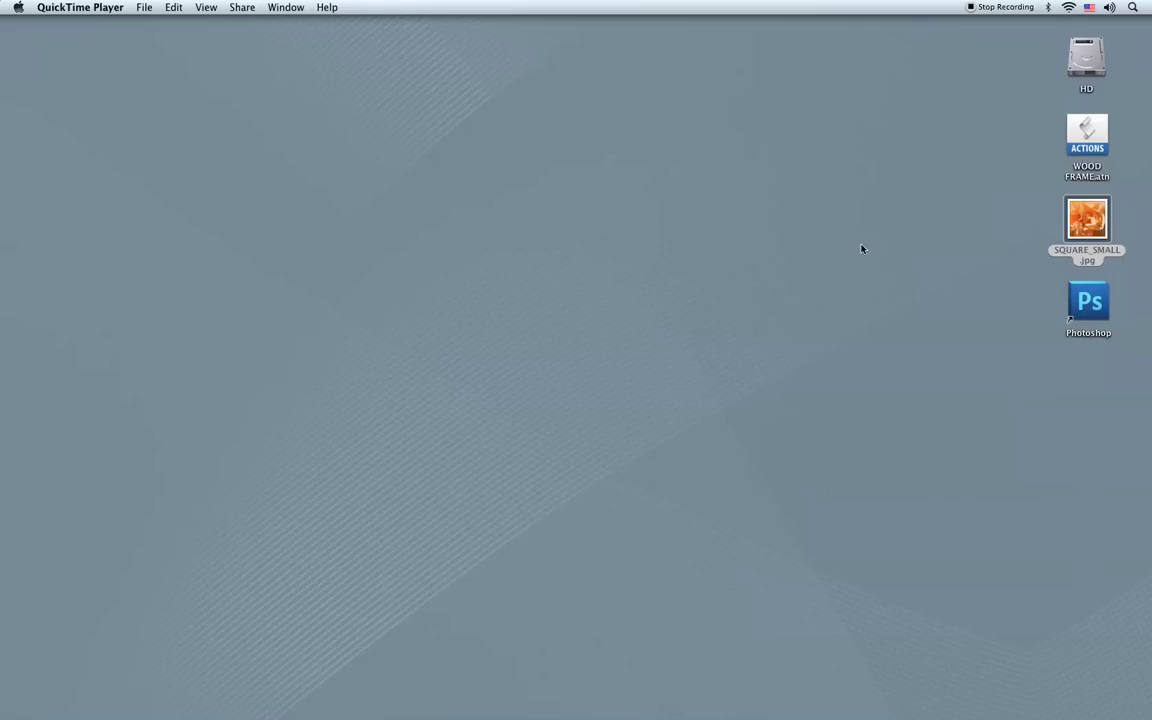
Step: Launch Photoshop from the desktop and display the Actions panel
double_click(1087, 300)
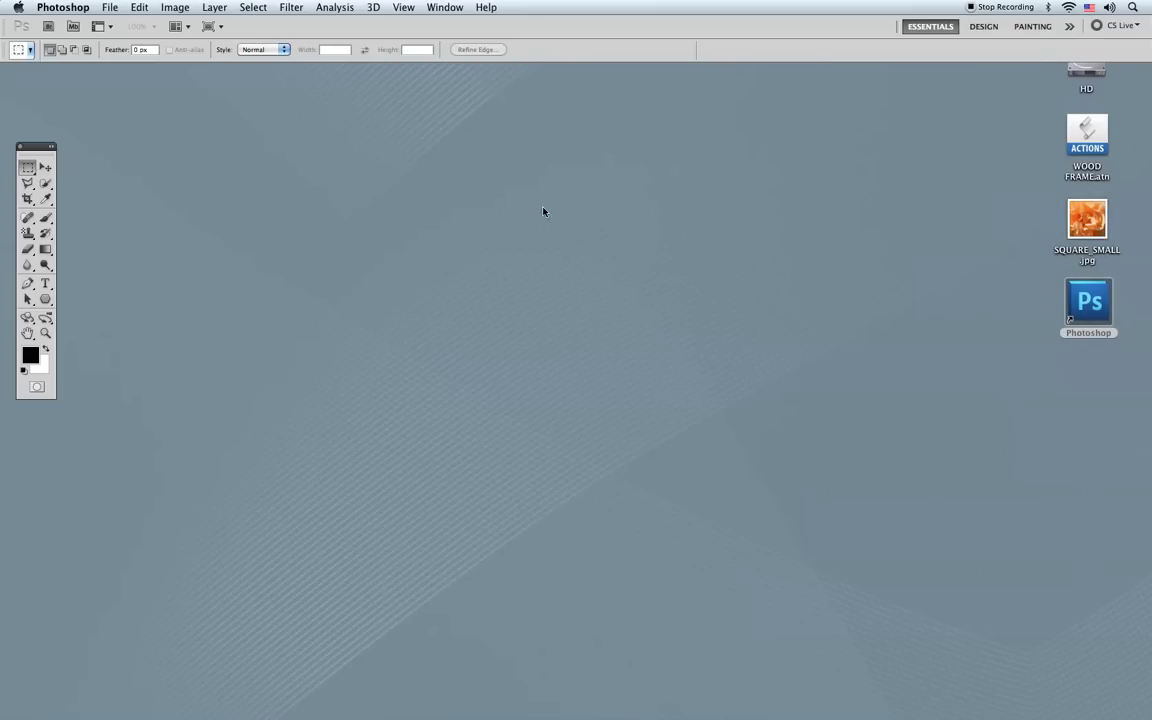
left_click(452, 8)
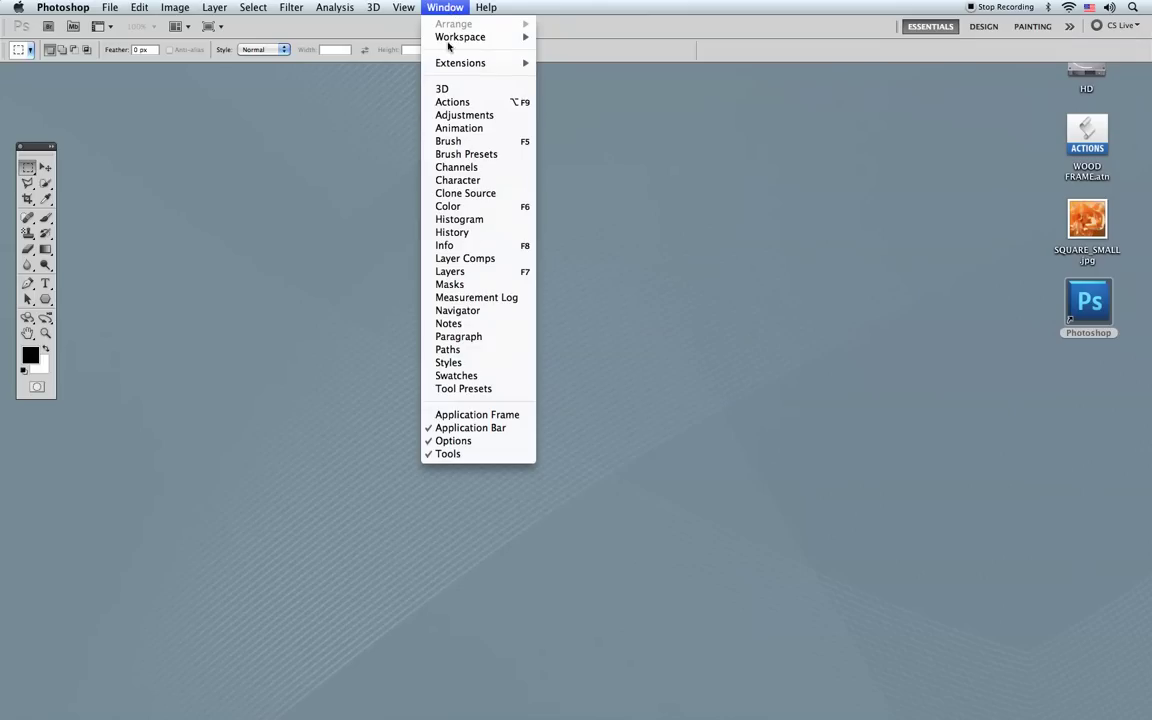
left_click(452, 103)
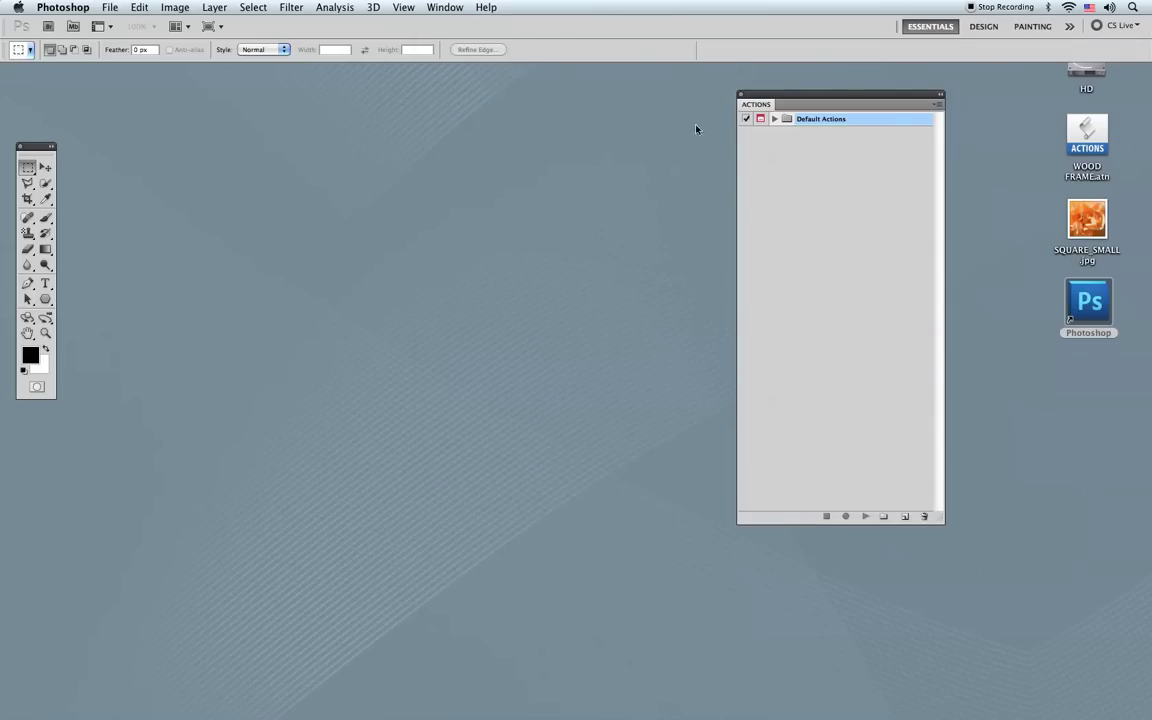
Step: Load the WOOD FRAME.atn action set from the Desktop and expand it to list its actions
left_click(938, 106)
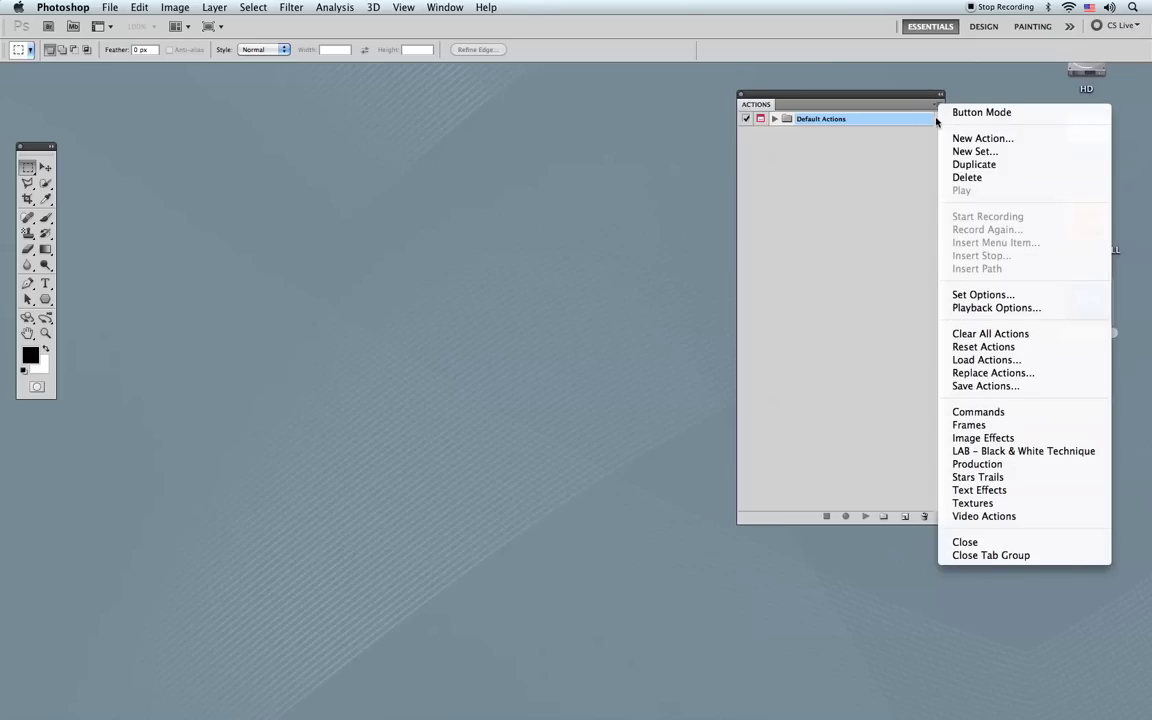
left_click(967, 360)
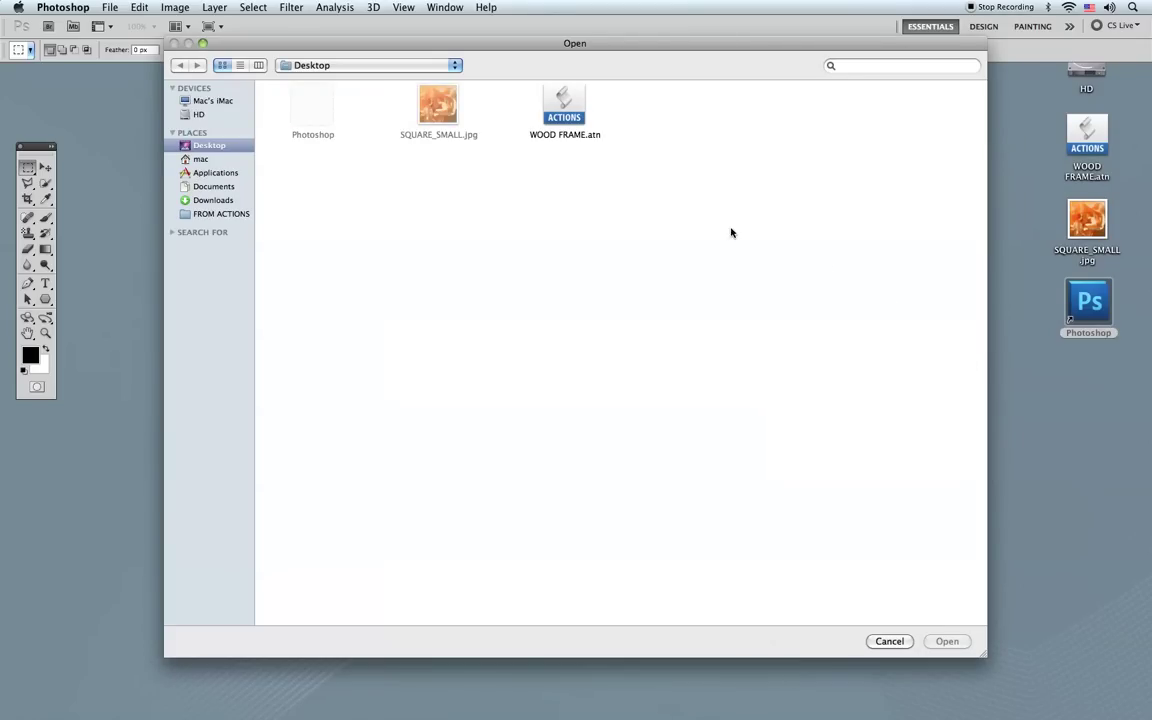
left_click(567, 105)
left_click(946, 641)
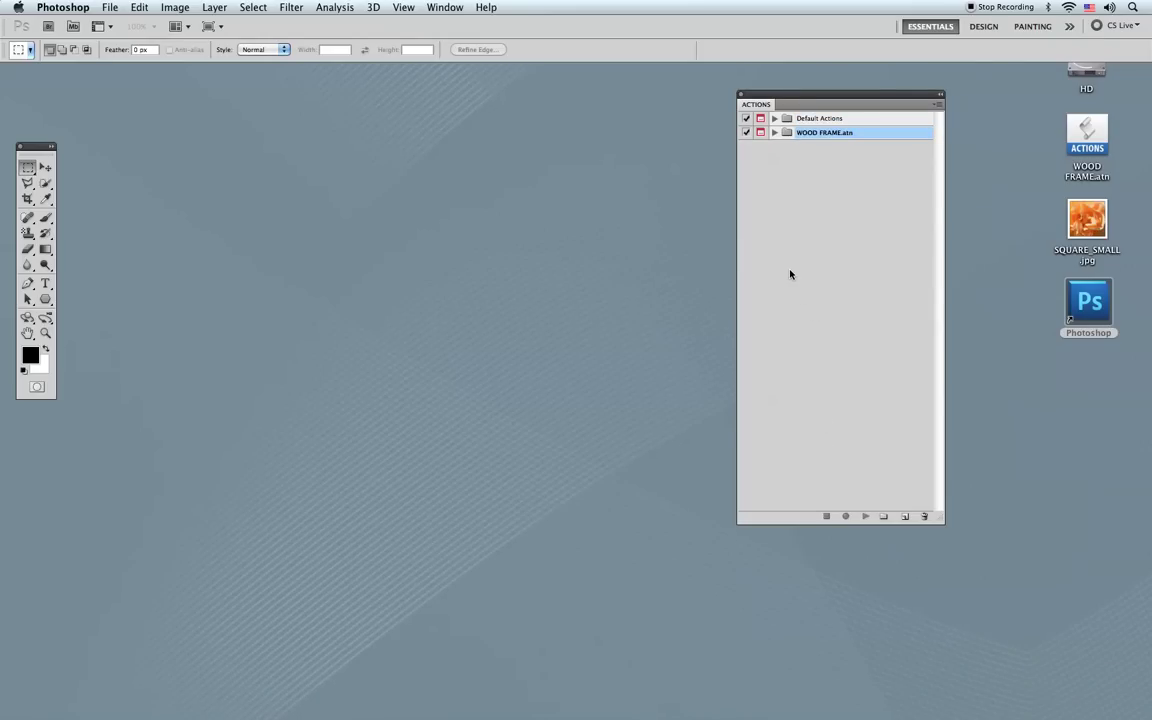
left_click(775, 134)
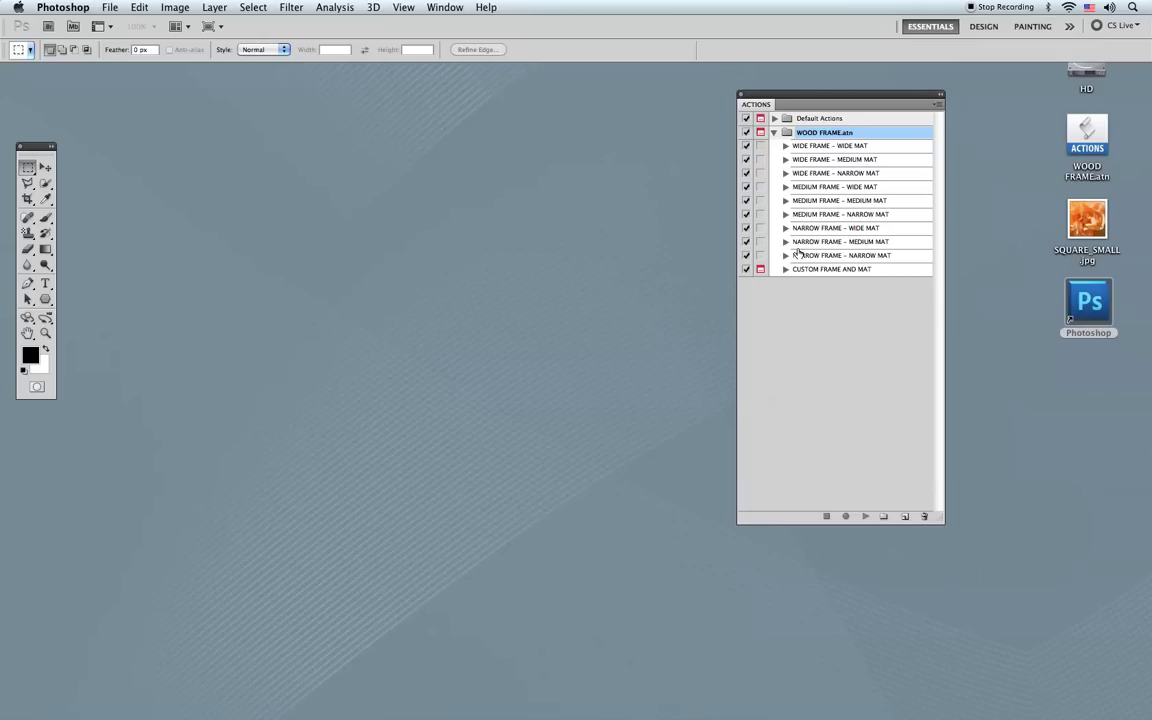
Step: Open SQUARE_SMALL.jpg from the Desktop and arrange the image window and Actions panel so neither covers the other
key("super+o")
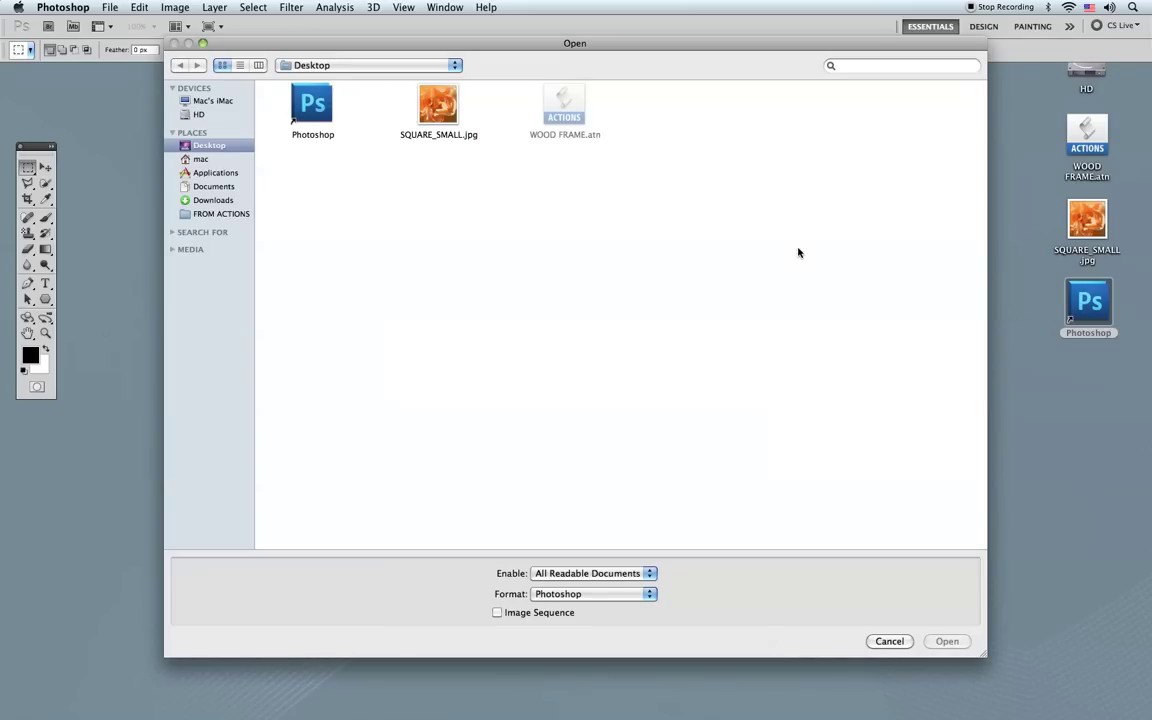
double_click(424, 106)
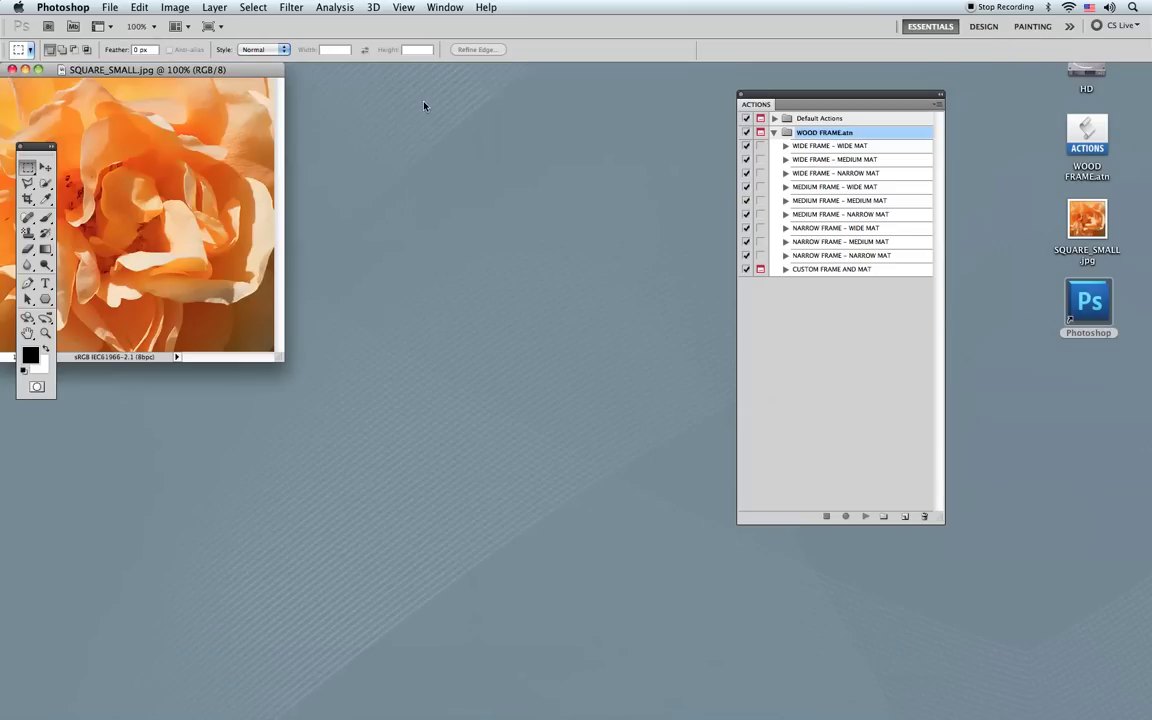
left_click_drag(263, 76, 562, 170)
left_click_drag(809, 96, 915, 138)
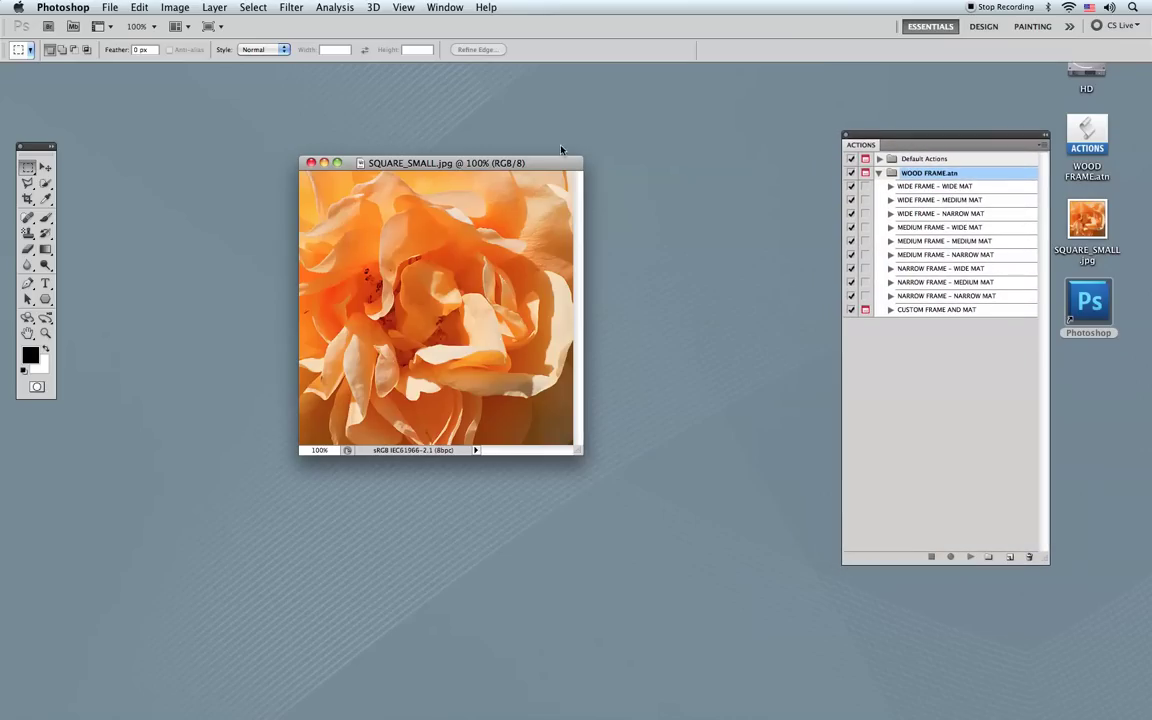
left_click_drag(526, 164, 558, 191)
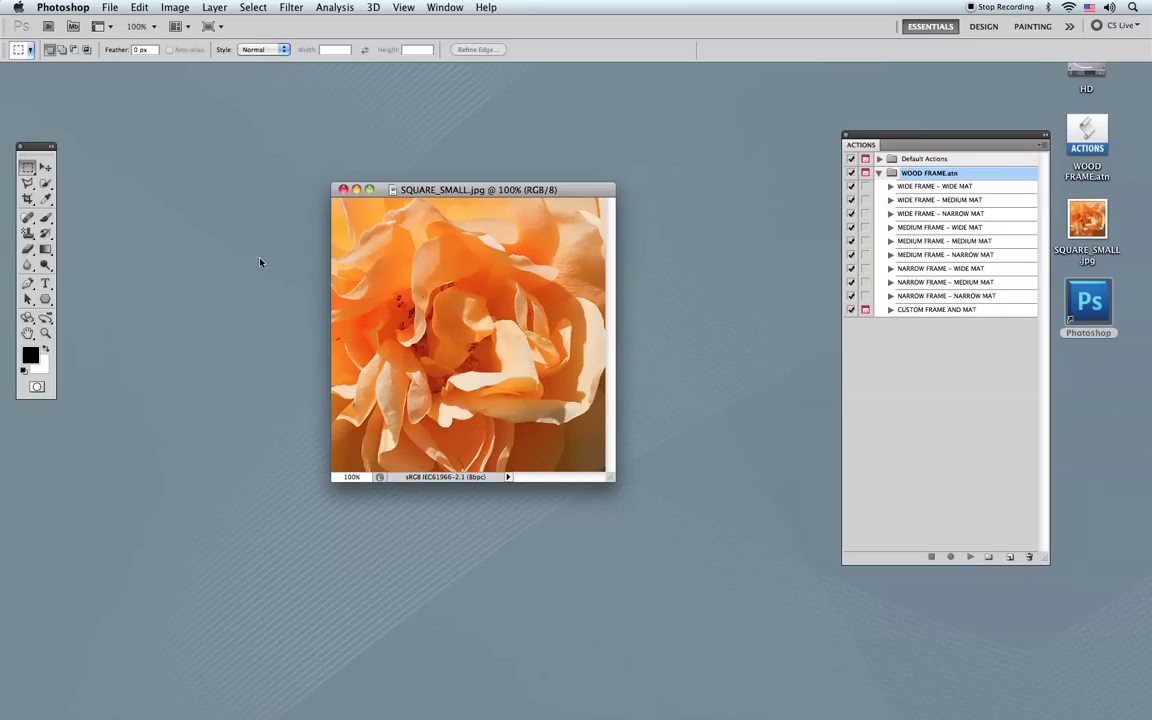
Step: Set the foreground color to the yellow-orange #fbb637 sampled from the upper-left petals of the flower photo
left_click(31, 354)
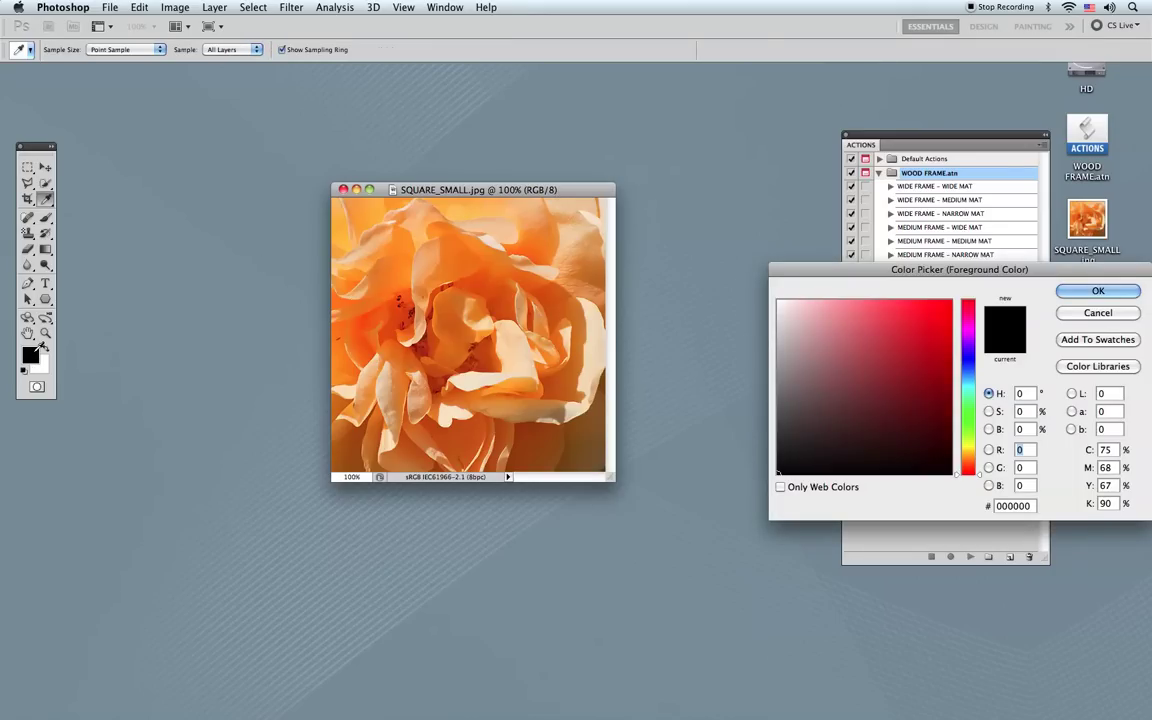
left_click(375, 211)
left_click(375, 209)
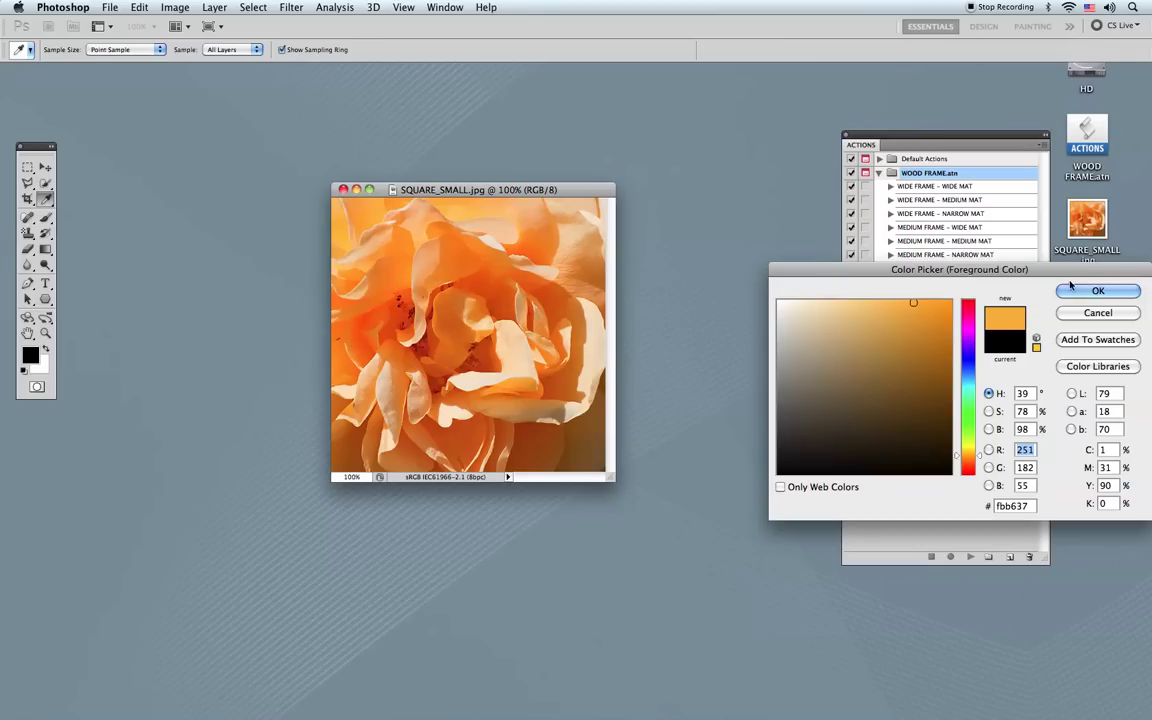
key("Return")
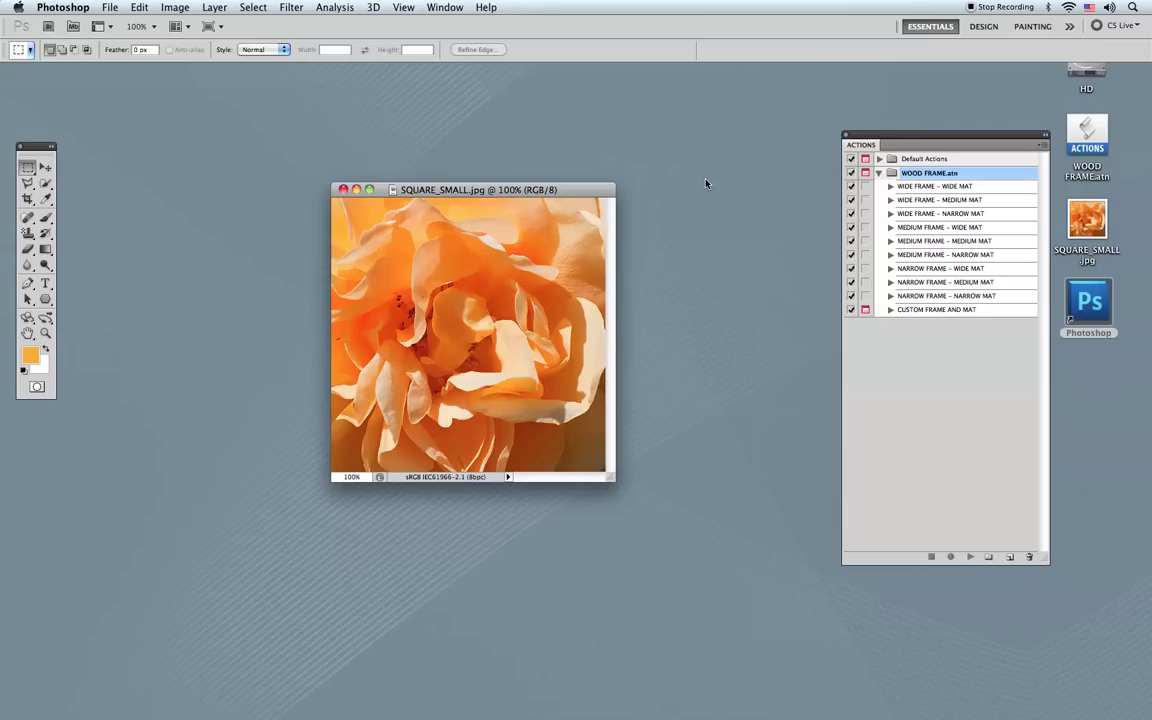
Step: Run the WIDE FRAME – NARROW MAT action on the photo and reposition its window to show the whole frame
left_click(910, 214)
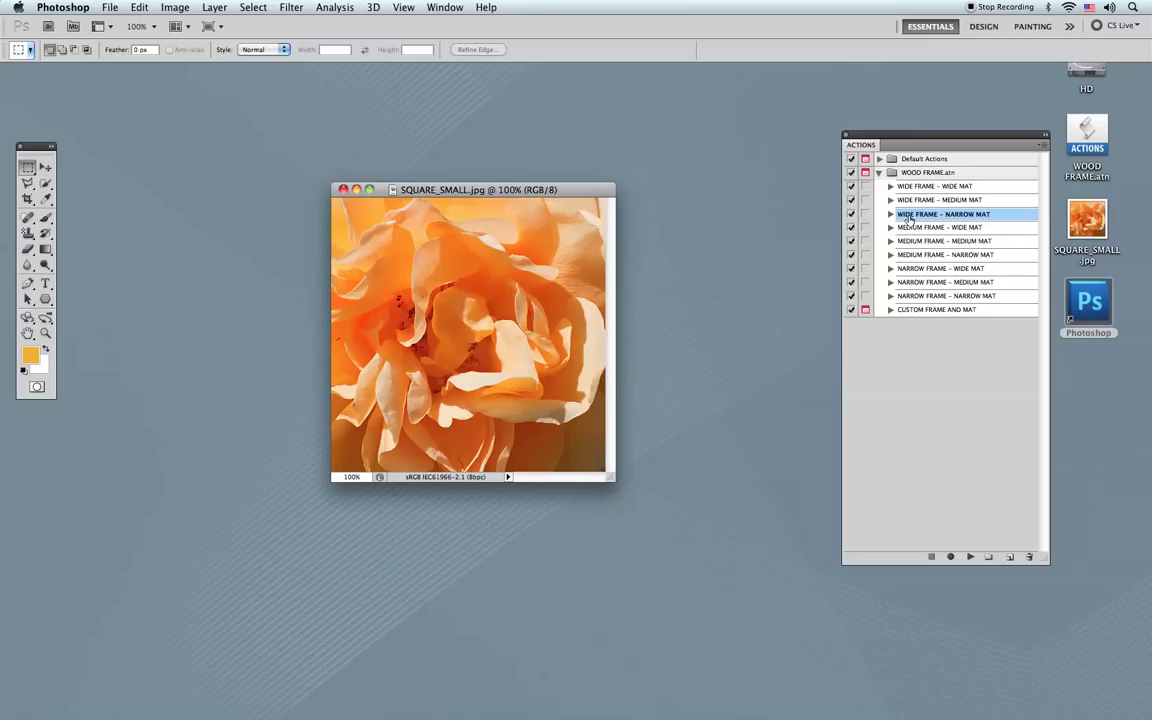
left_click(968, 557)
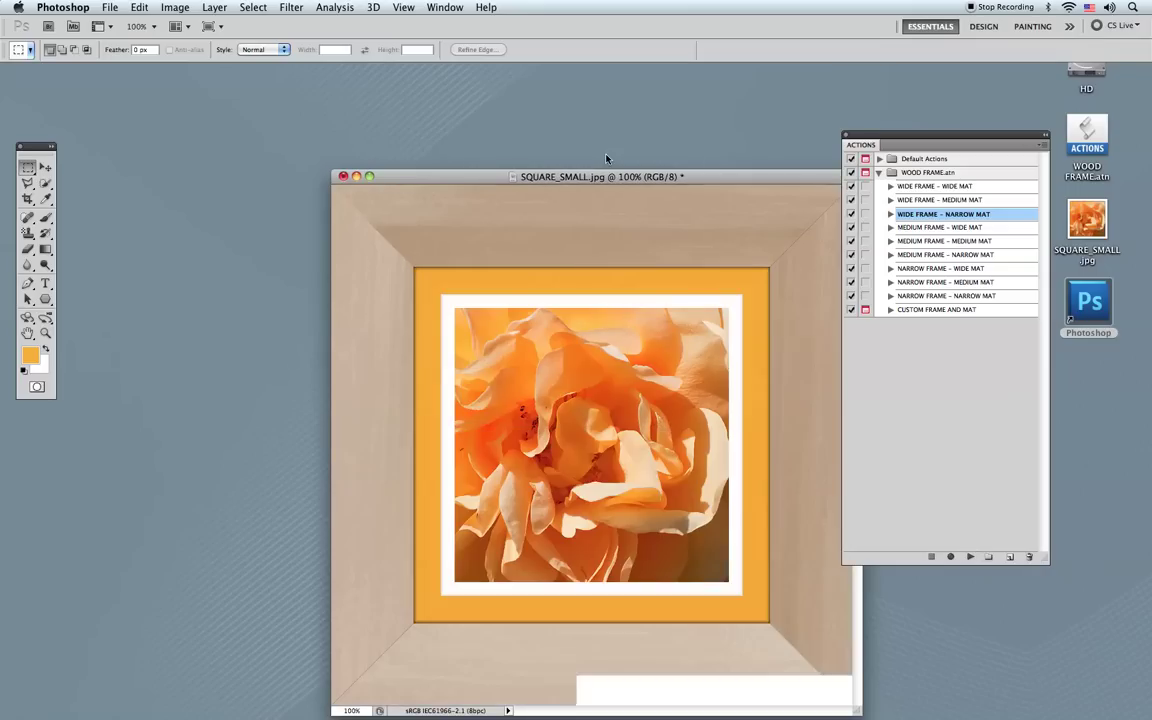
left_click_drag(648, 179, 584, 94)
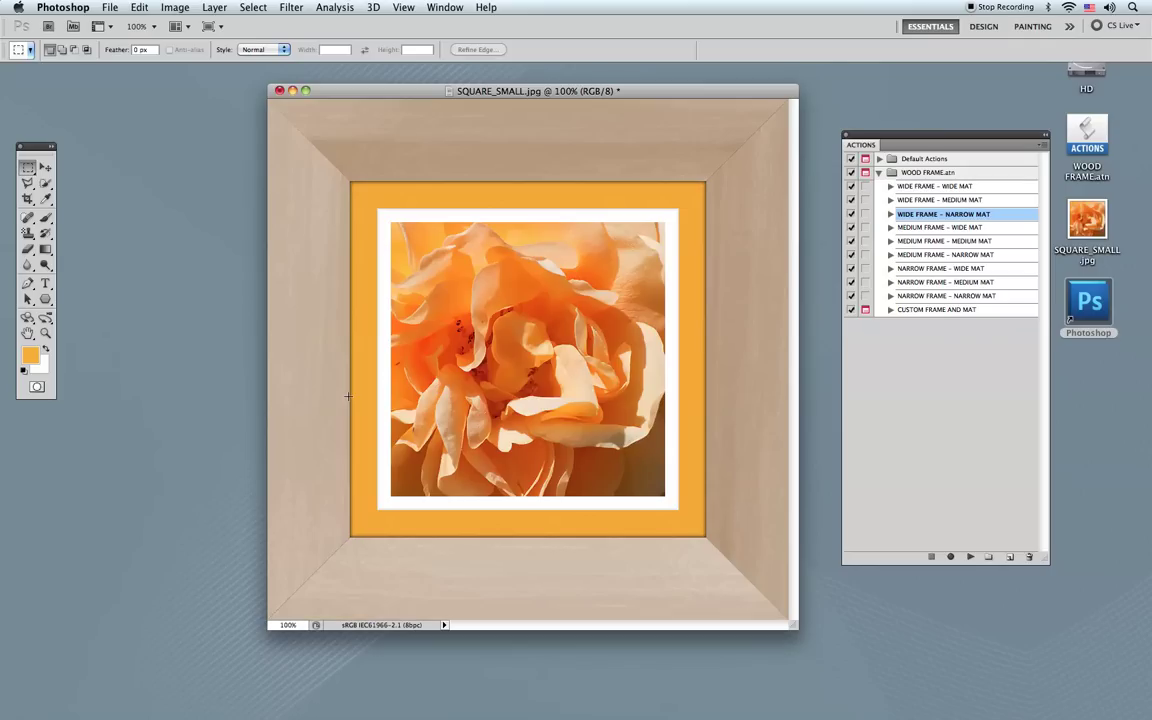
Step: Revert the photo to its saved version, removing the wide frame, and move its window toward the middle of the workspace
left_click(110, 7)
left_click(130, 258)
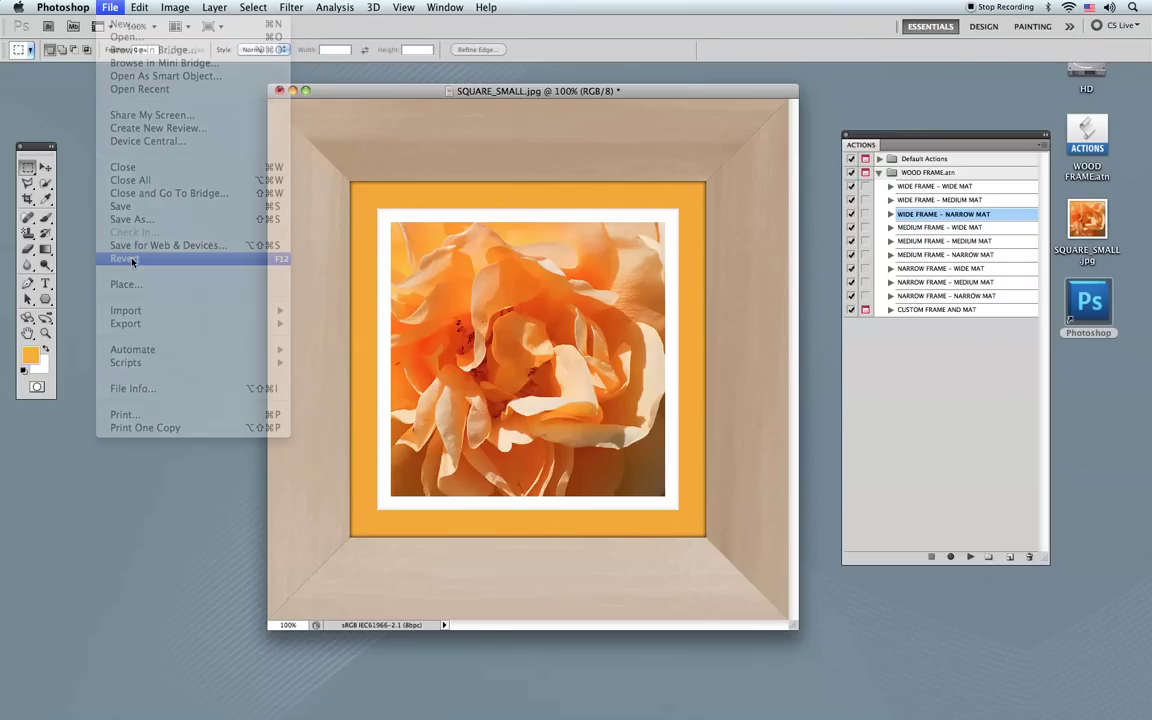
left_click_drag(367, 100, 426, 170)
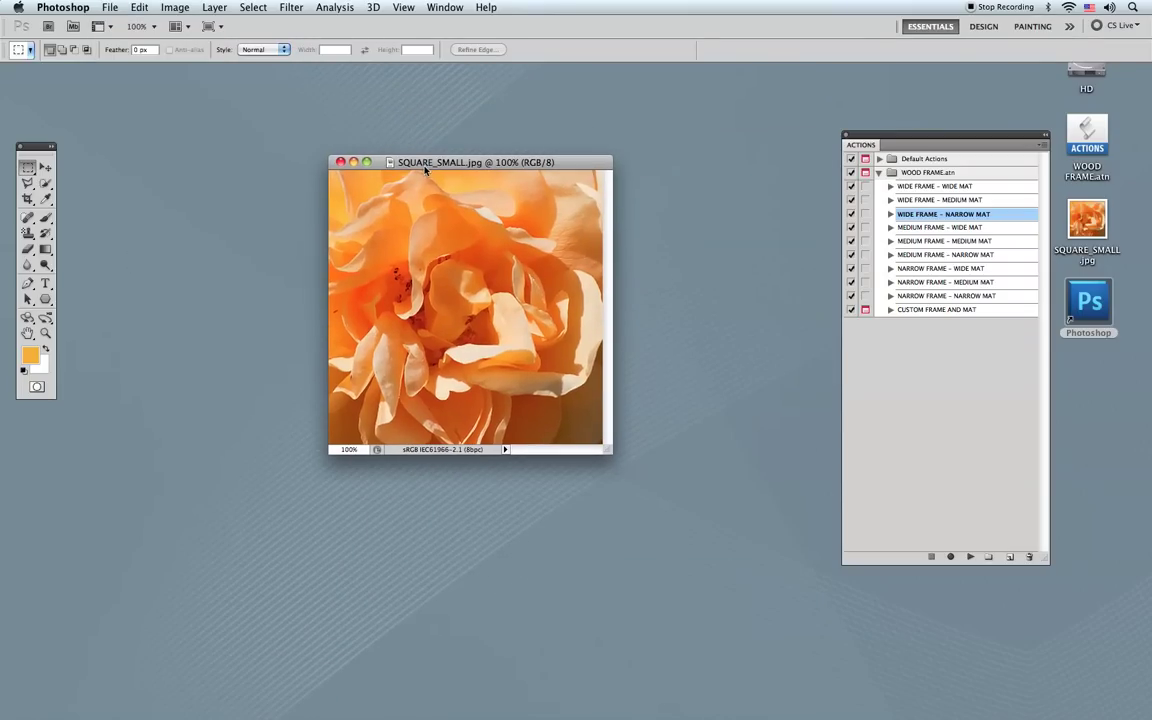
Step: Set the foreground color to pink #dd396b and run the NARROW FRAME – NARROW MAT action on the photo
left_click(920, 296)
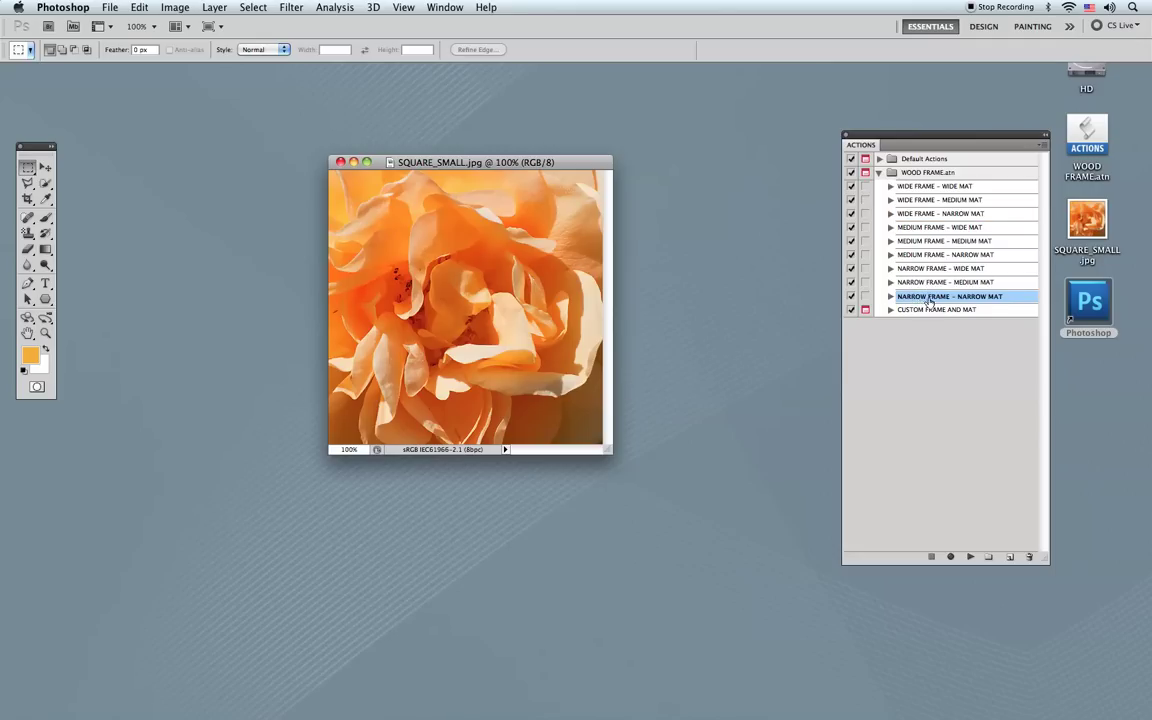
left_click(30, 355)
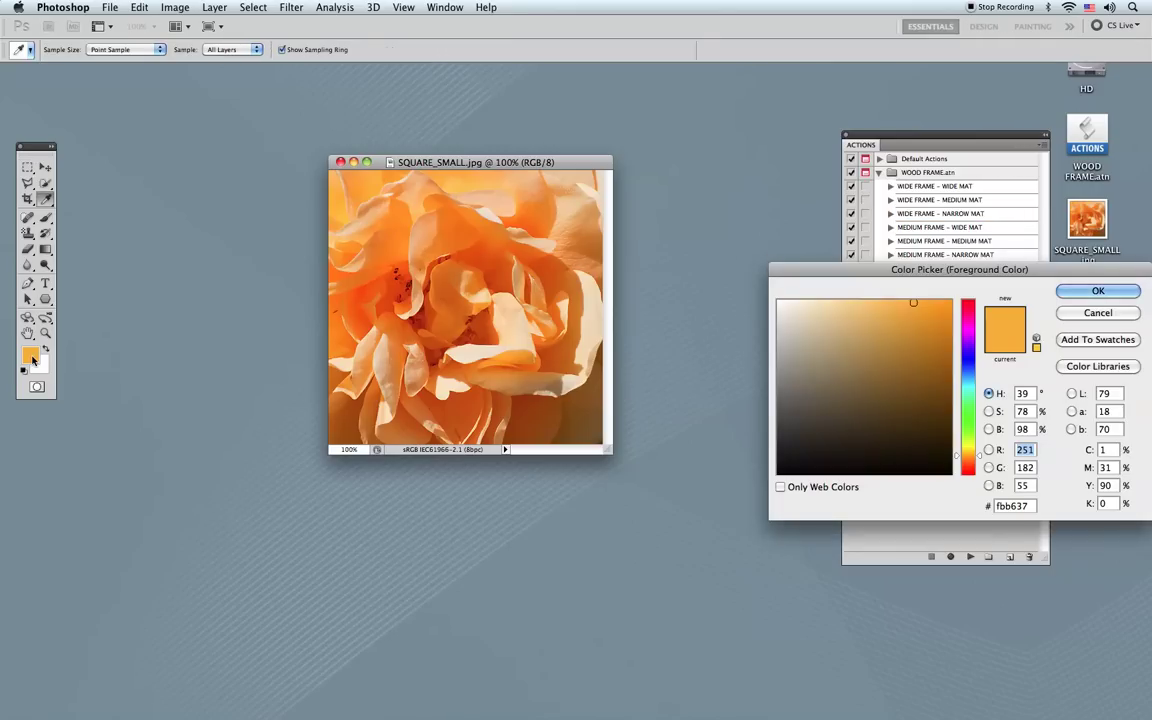
left_click_drag(967, 330, 966, 313)
left_click(906, 322)
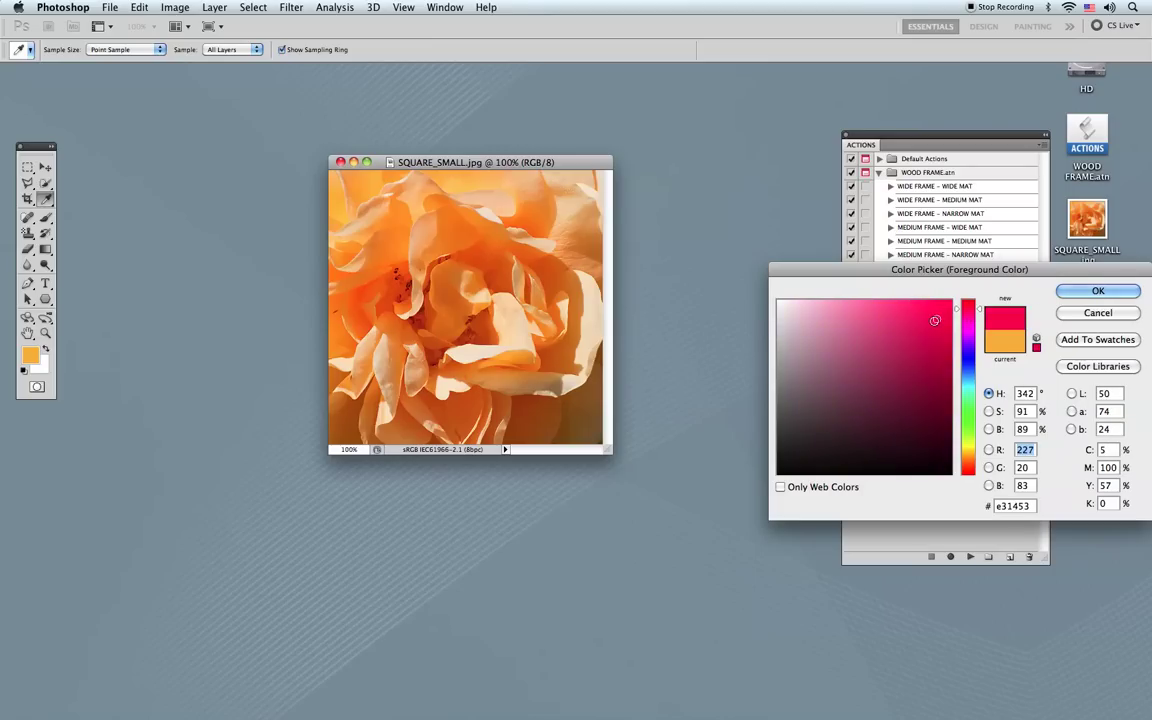
left_click(1070, 293)
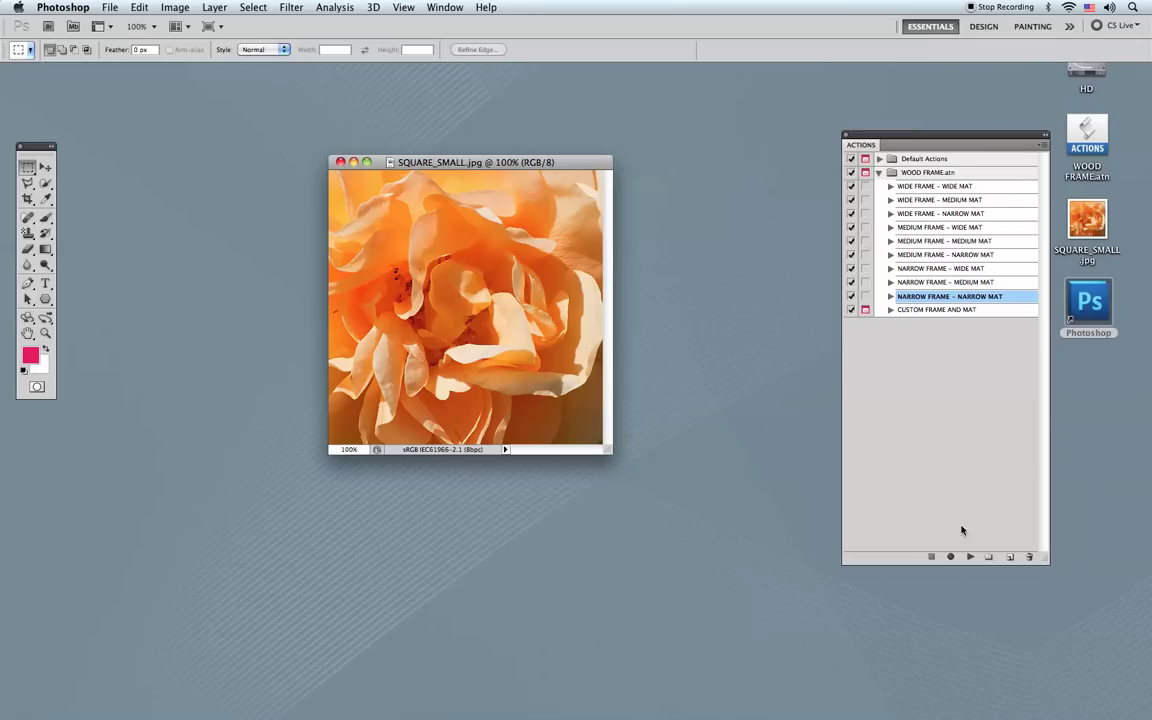
left_click(969, 557)
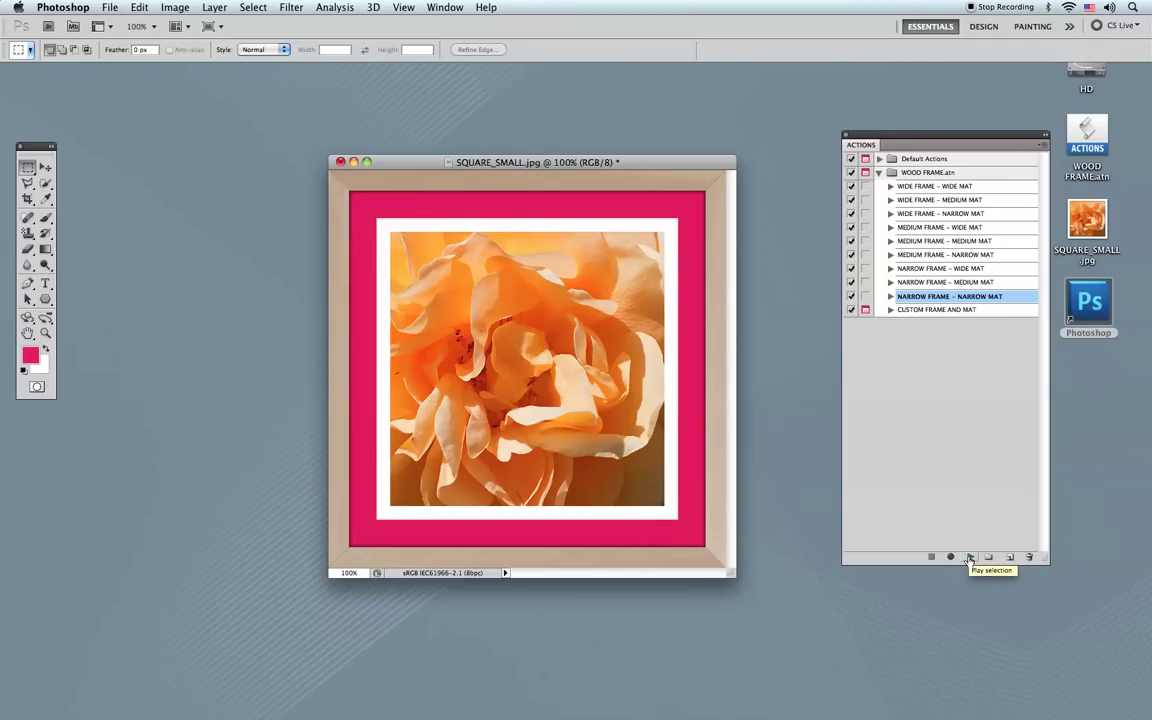
left_click(969, 558)
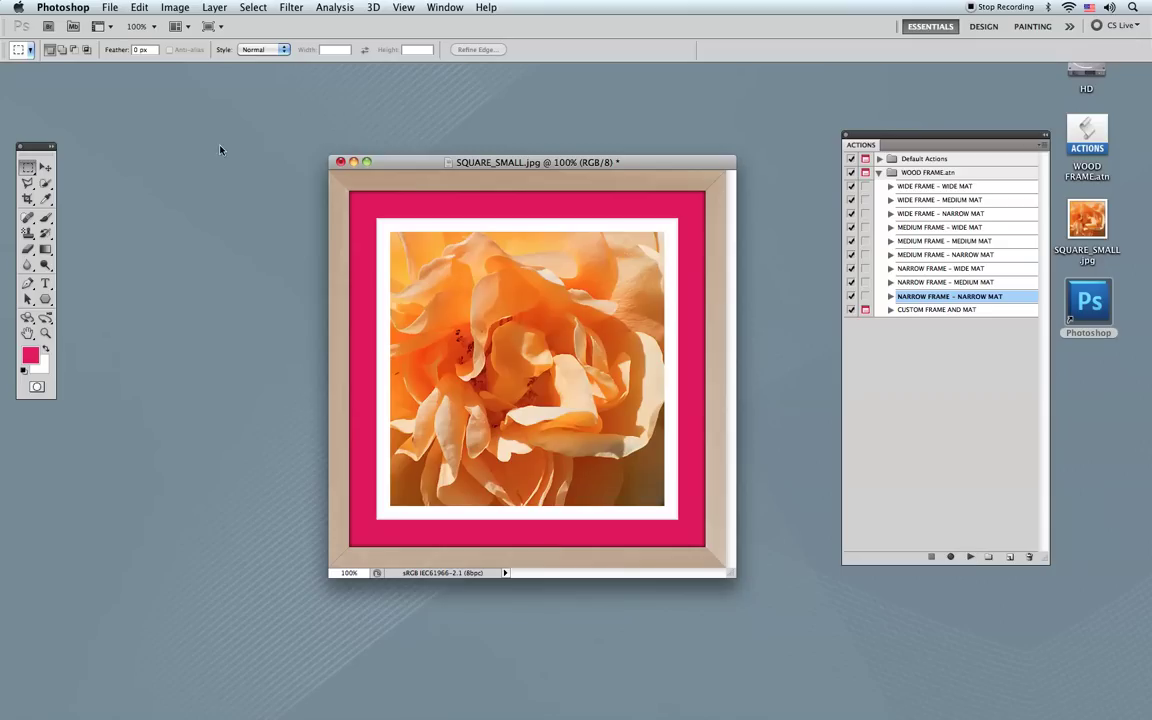
Step: Revert the photo to its saved version, discarding the narrow frame and pink mat, and reposition its window
left_click(112, 7)
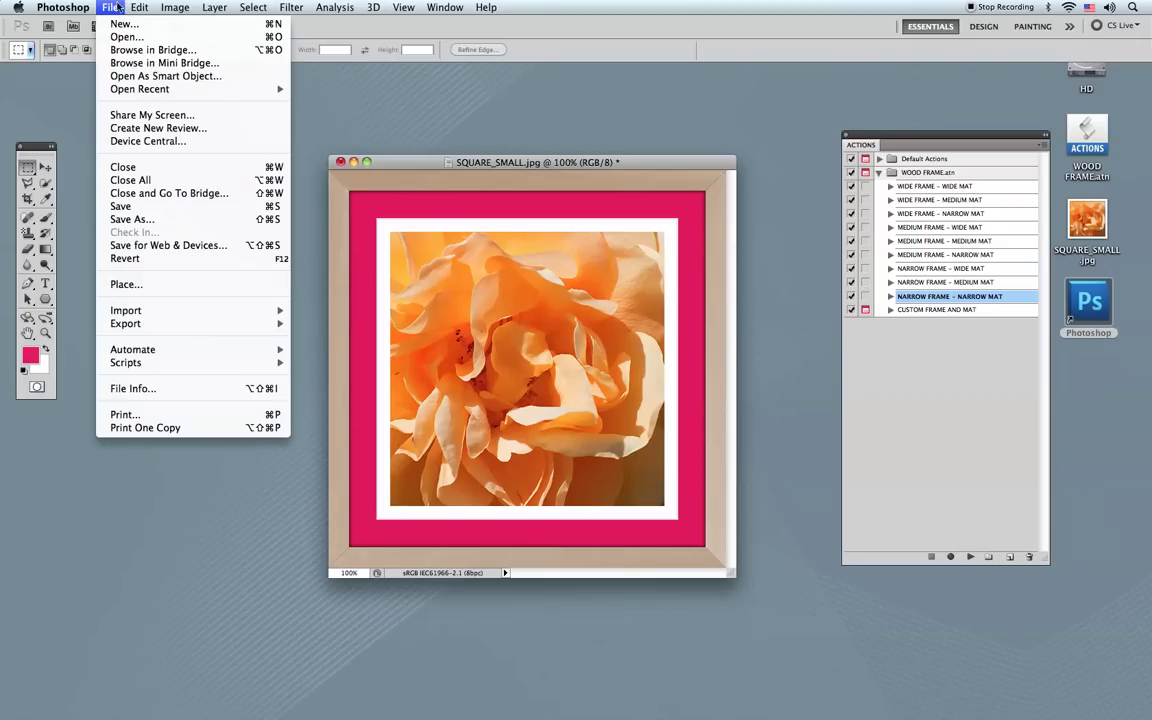
left_click(133, 259)
left_click_drag(451, 162, 418, 139)
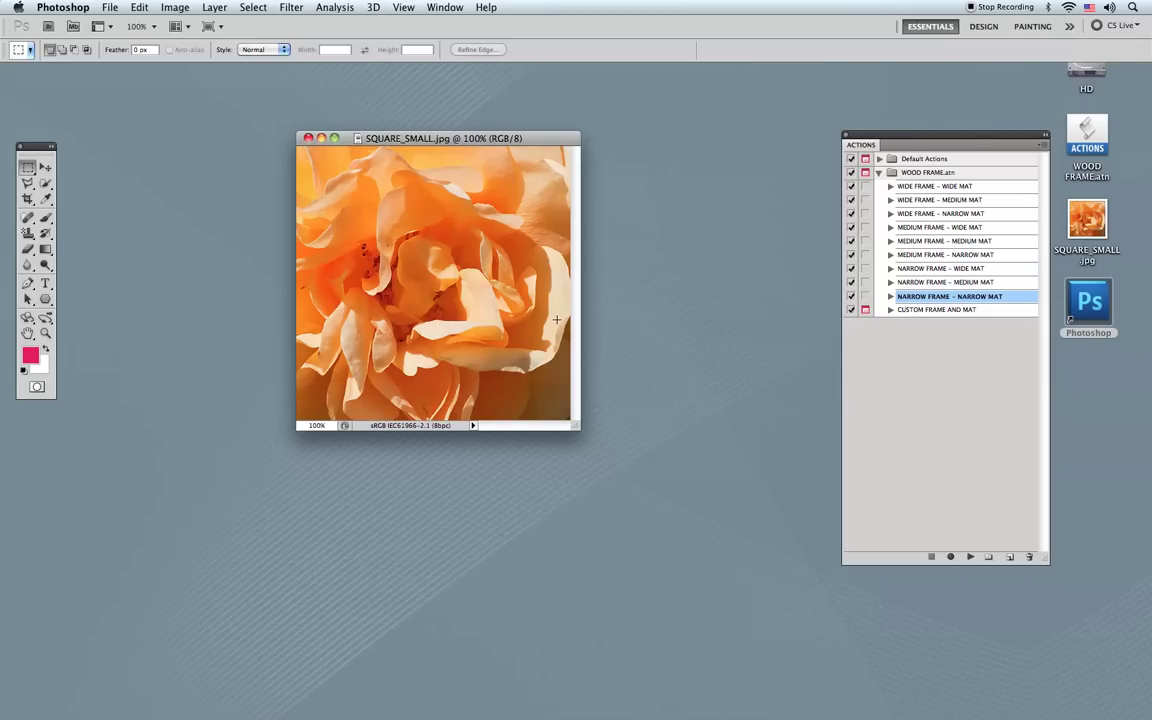
Step: Select the CUSTOM FRAME AND MAT action and set the background color to brown #9c5112, darkened from an orange sampled in the photo
left_click(928, 312)
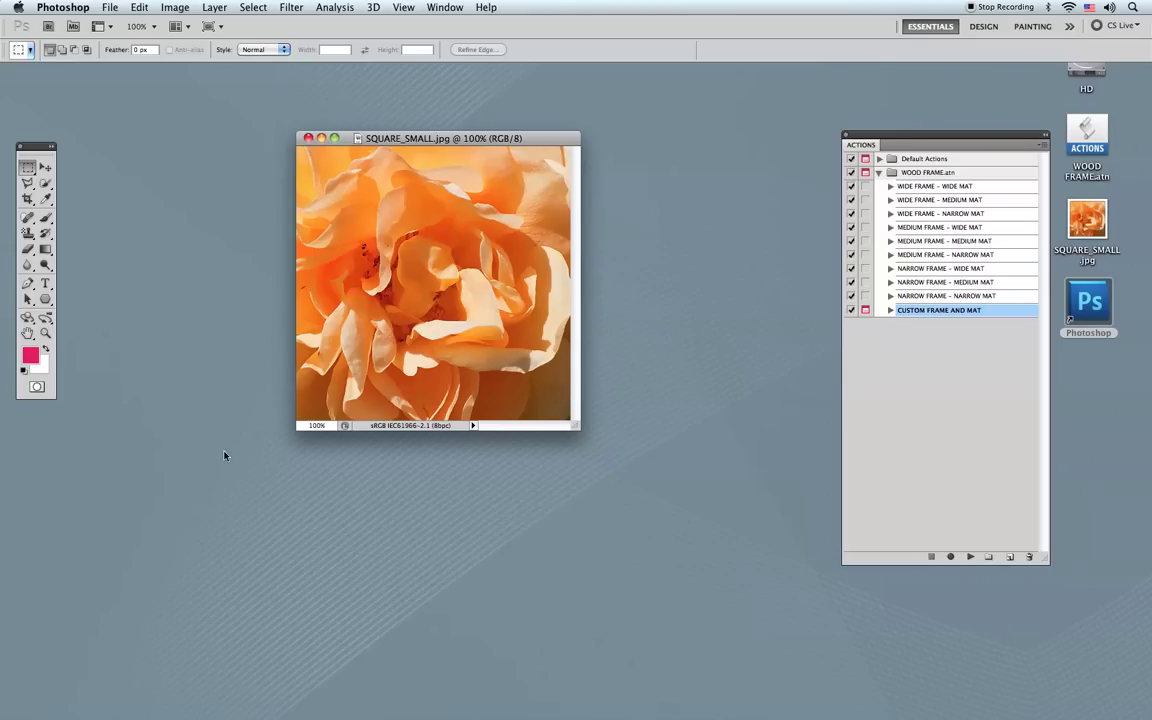
left_click(44, 371)
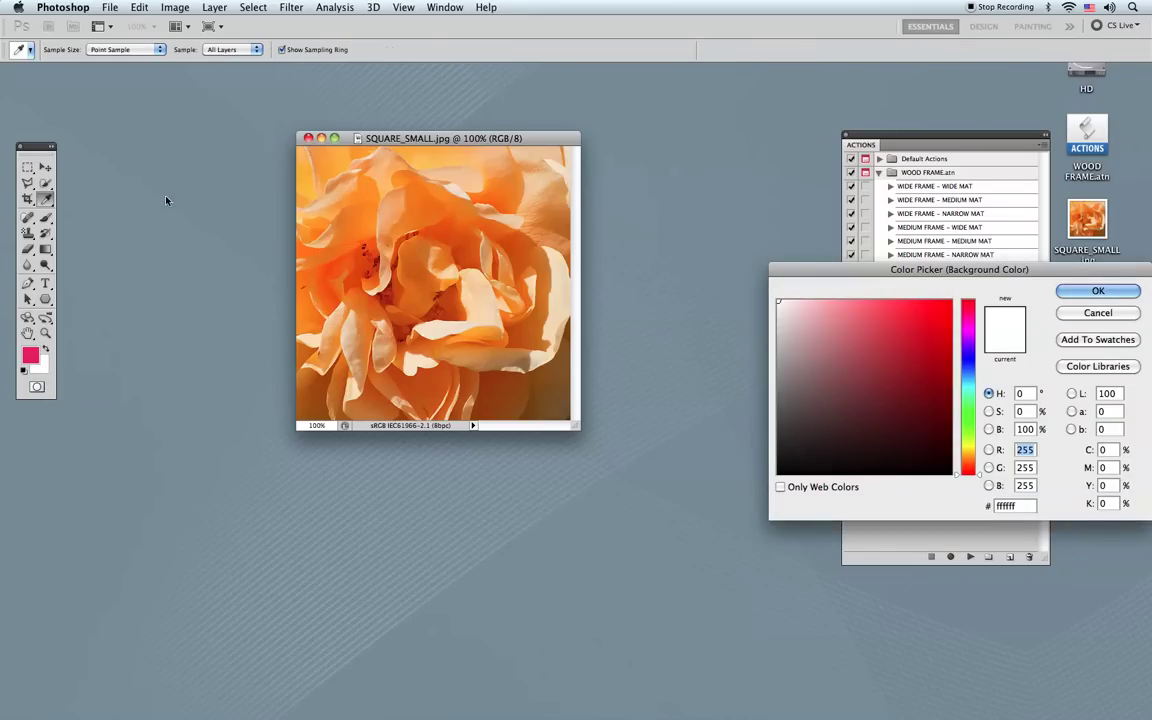
left_click(344, 261)
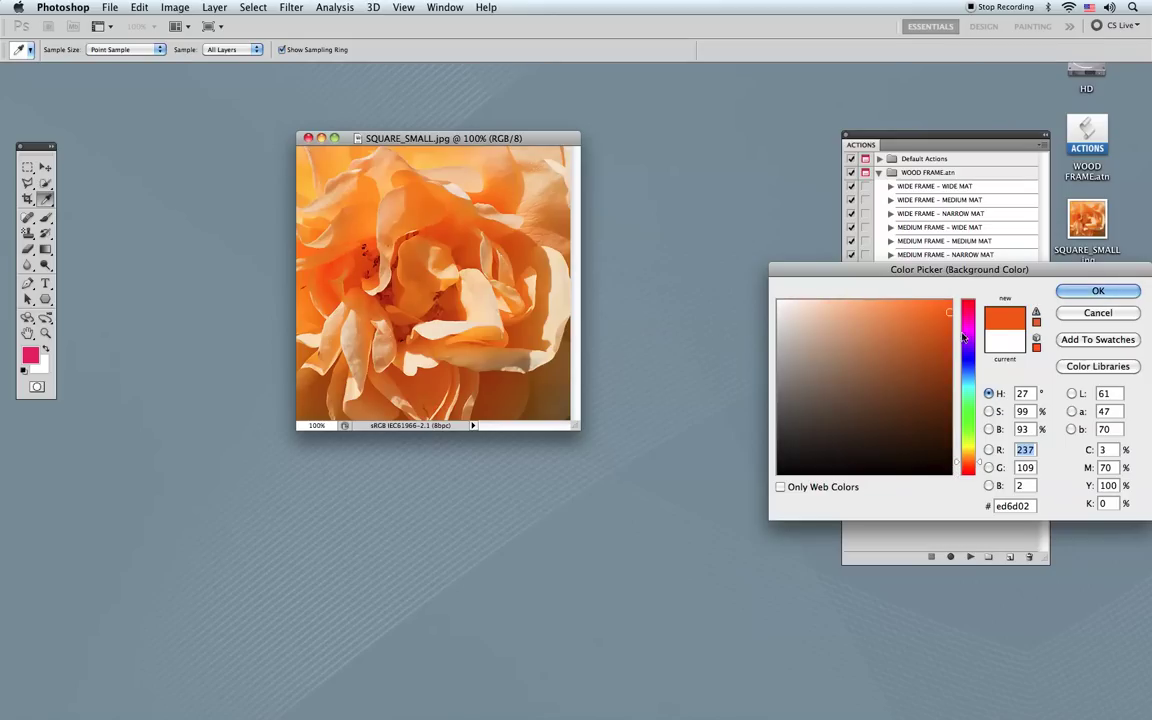
left_click_drag(950, 312, 931, 367)
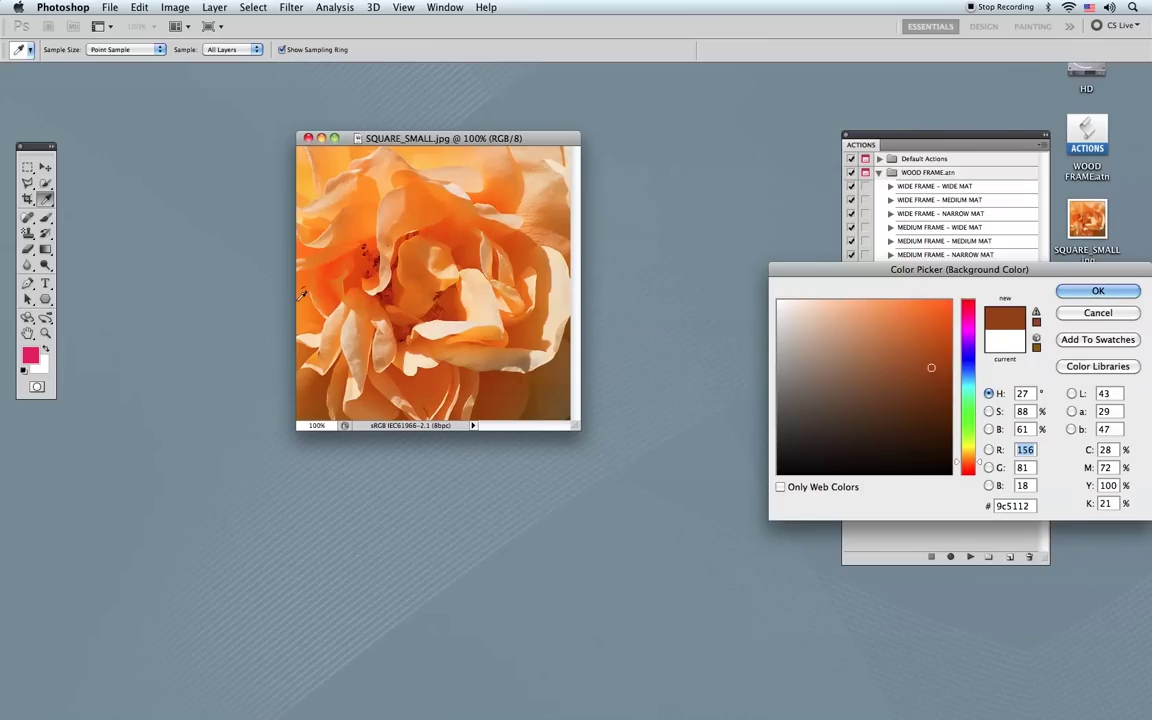
key("Return")
key("m")
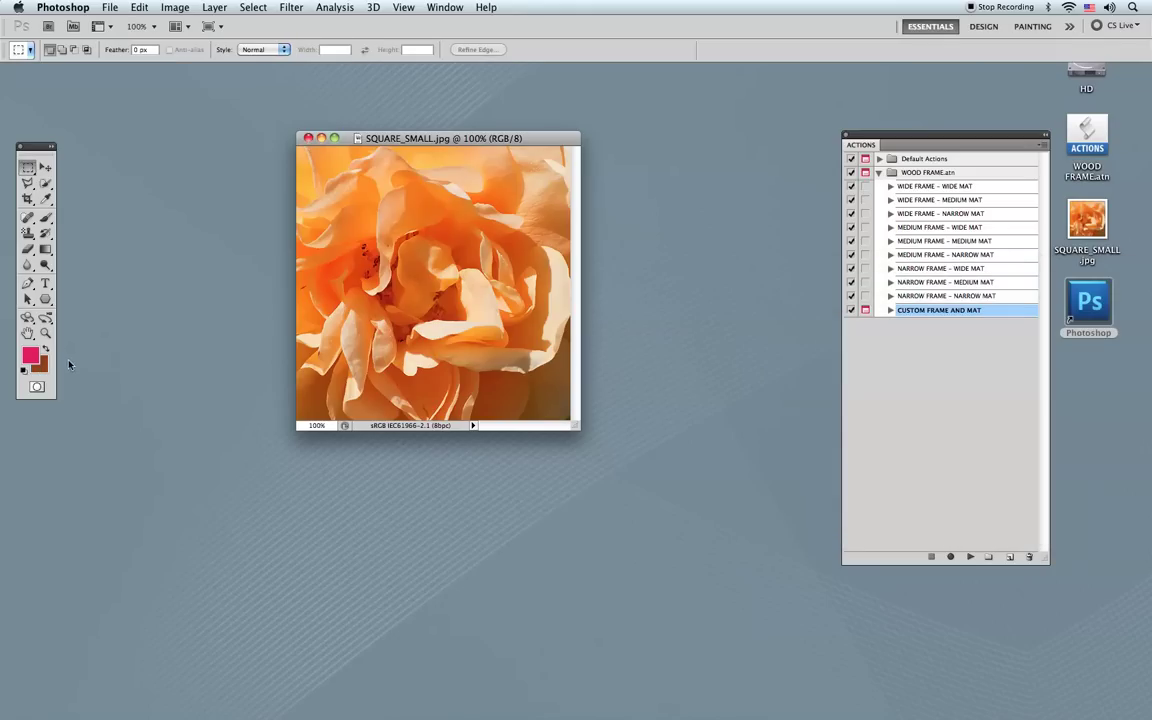
Step: Set the foreground color to a light orange, about #fabb74, starting from a petal color sampled near the photo's upper edge
left_click(31, 357)
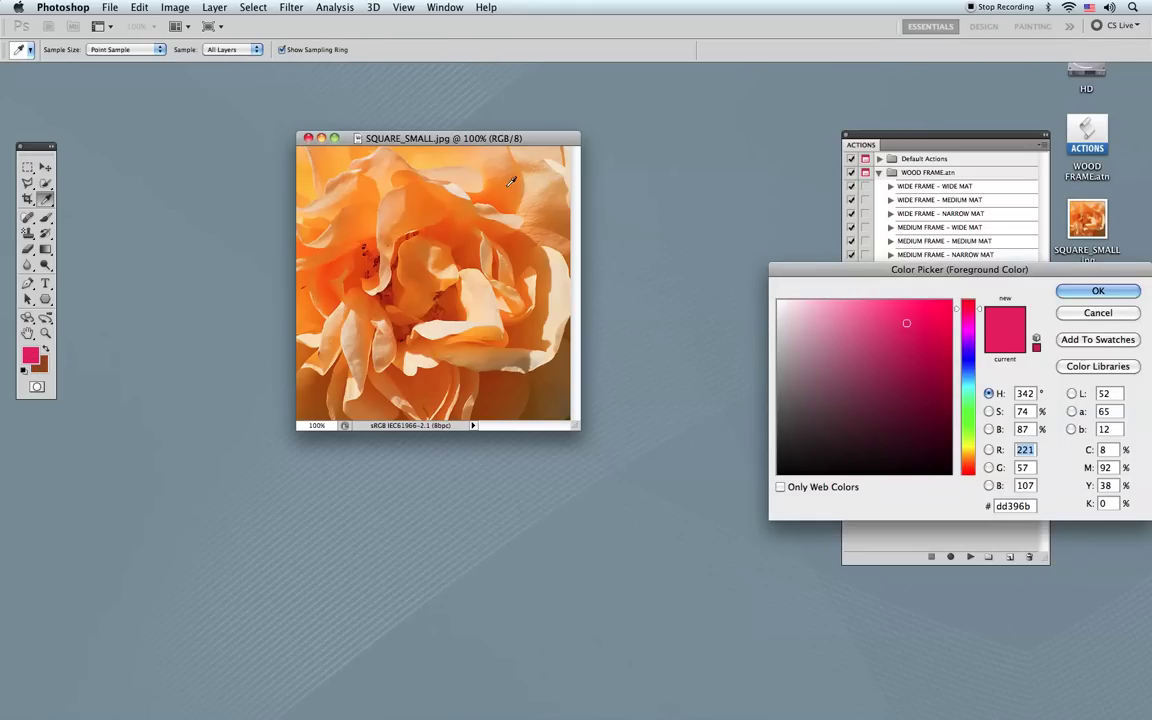
left_click(460, 163)
mouse_move(890, 300)
left_mouse_down()
mouse_move(905, 303)
mouse_move(866, 302)
left_mouse_up()
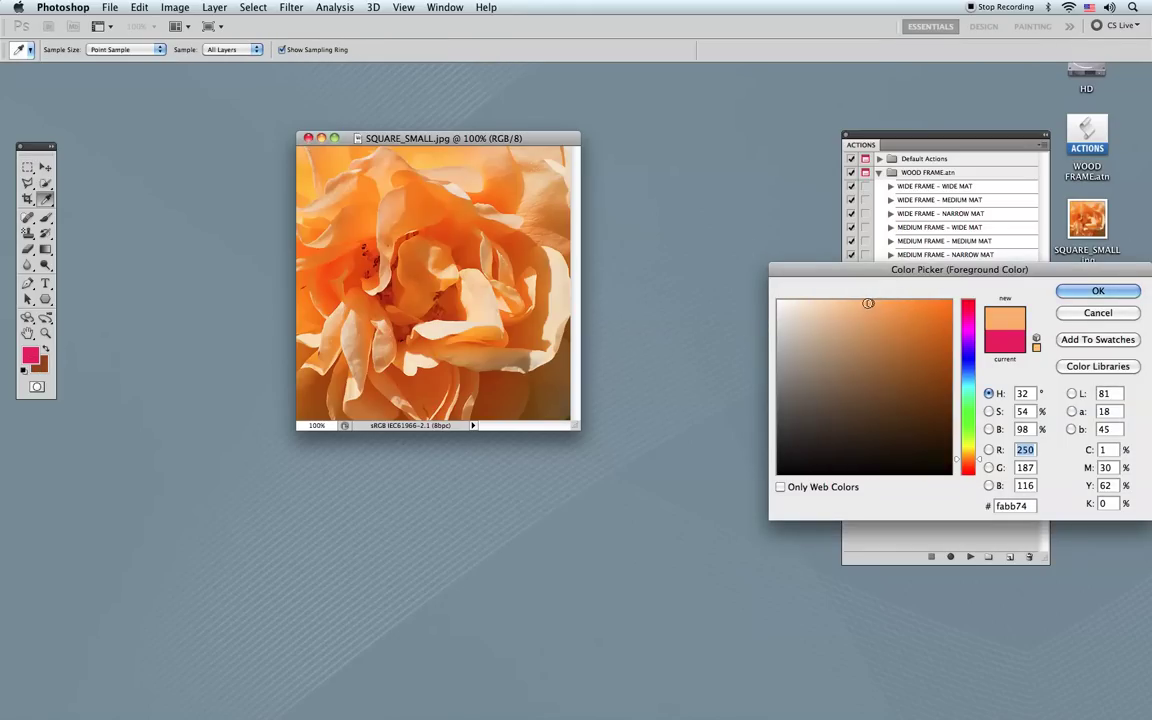
left_click(1099, 291)
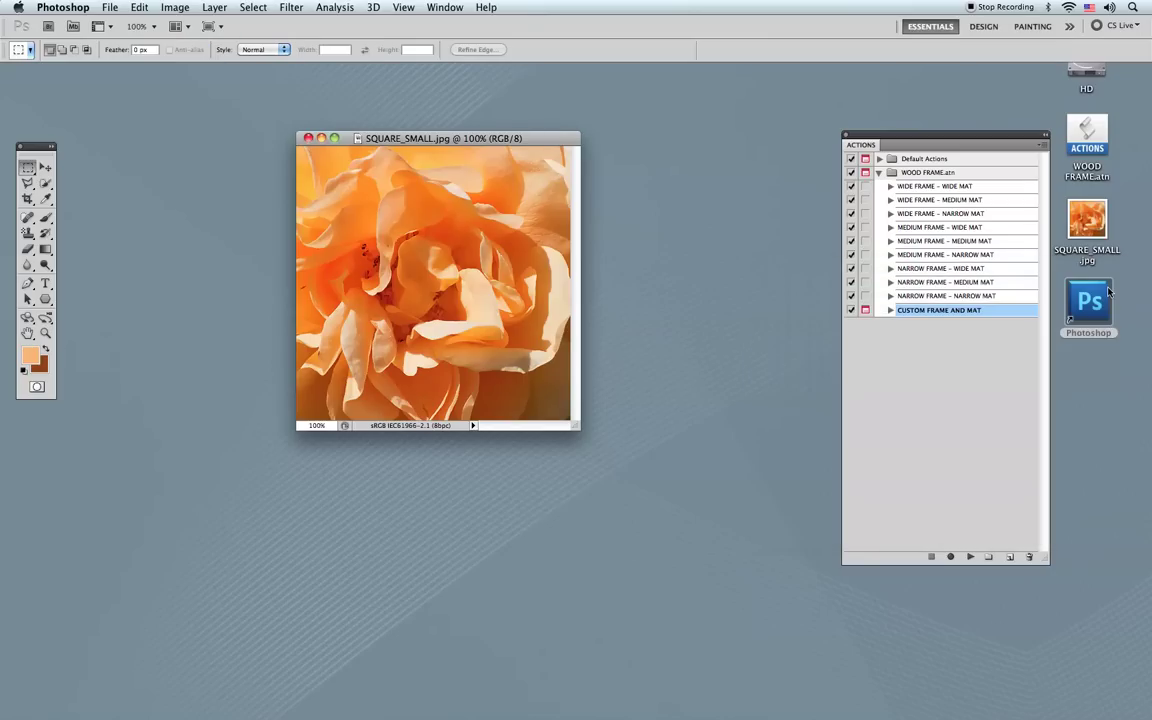
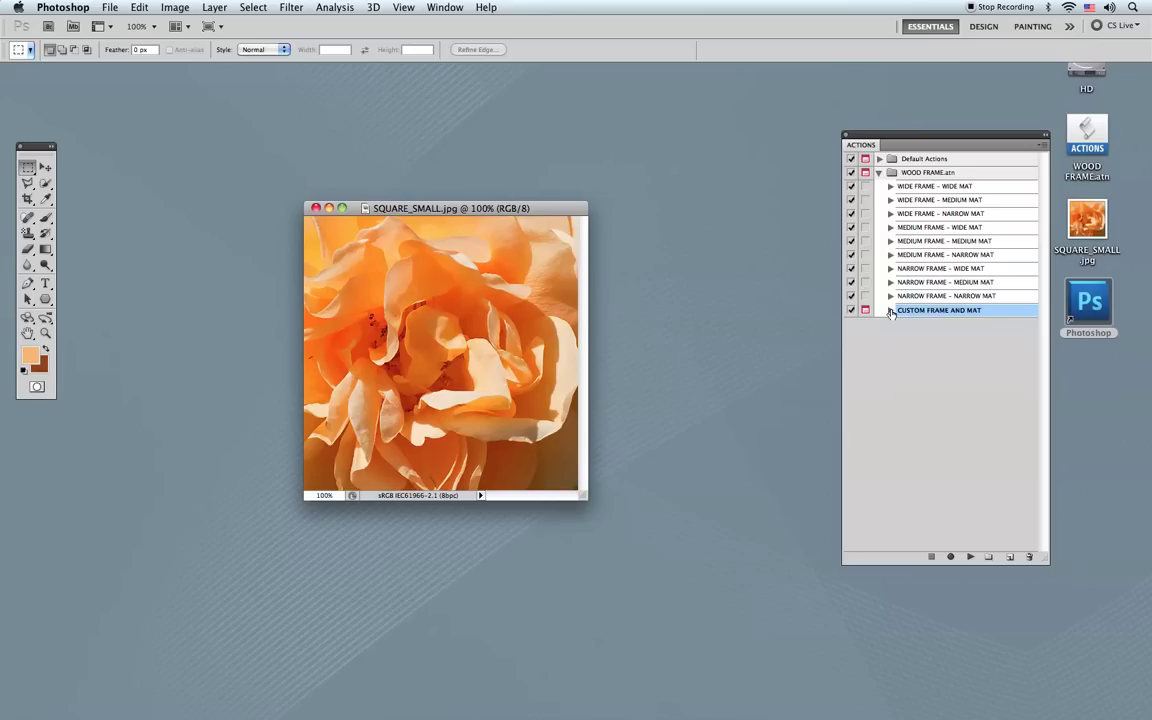
Step: Run the CUSTOM FRAME AND MAT action and accept a 40-pixel width and height for the space between image and mat
left_click(969, 558)
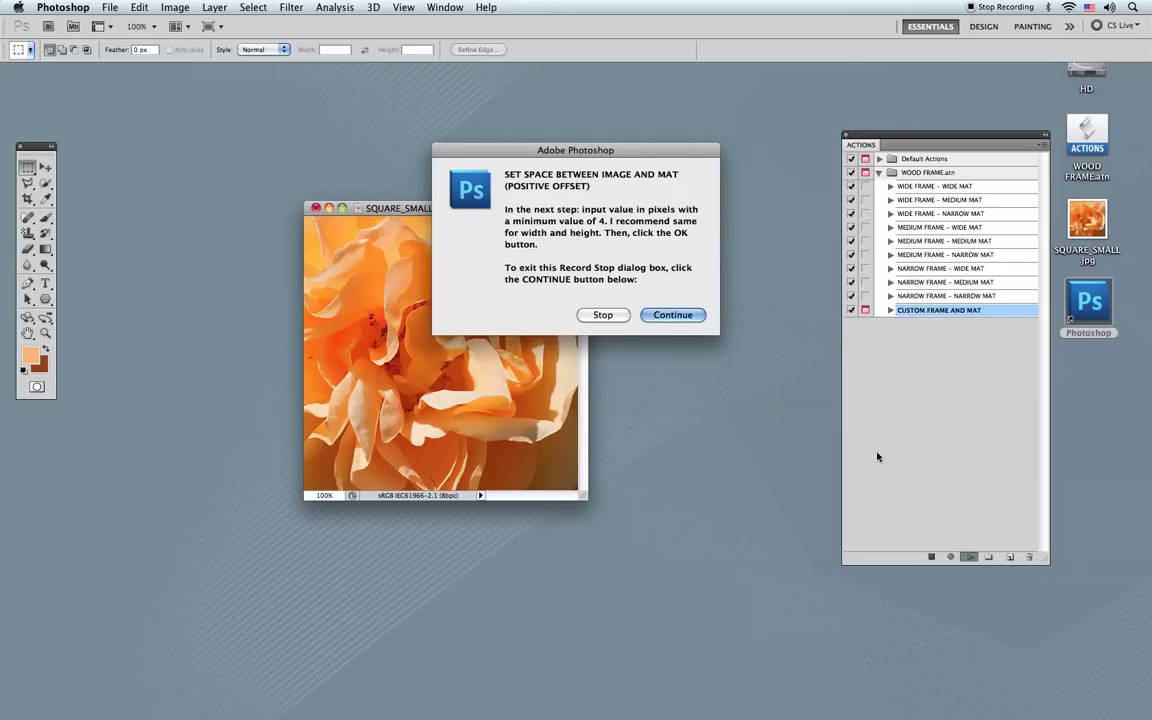
left_click_drag(623, 149, 863, 113)
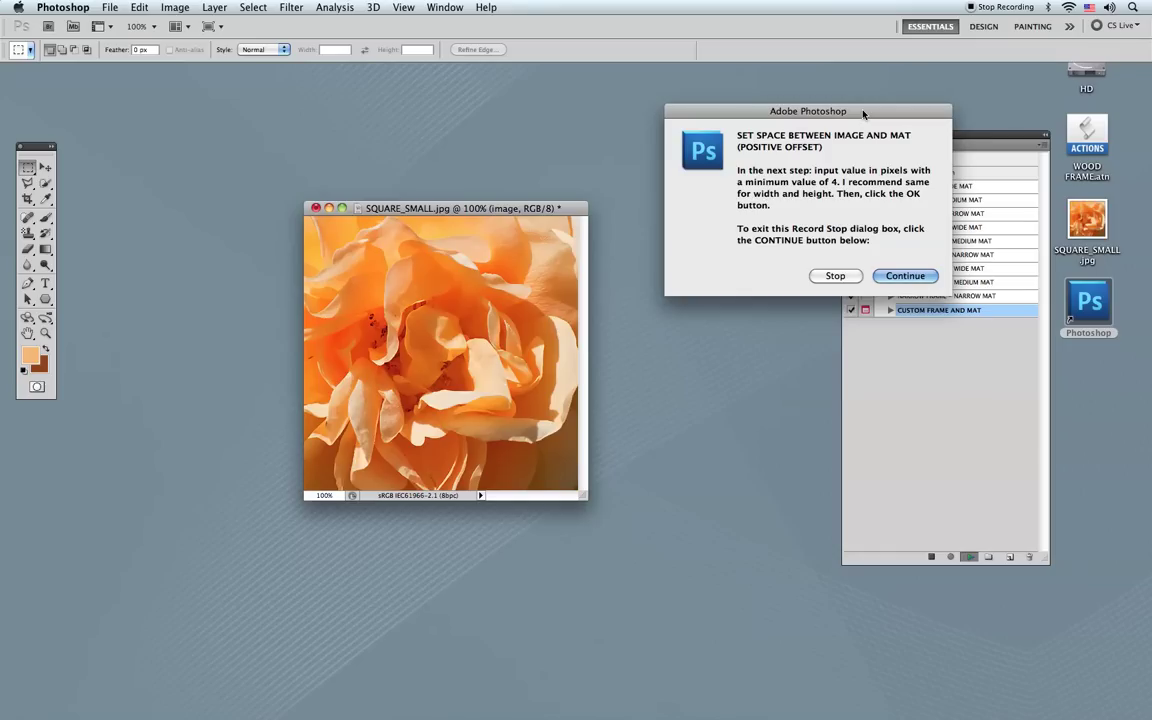
left_click(891, 277)
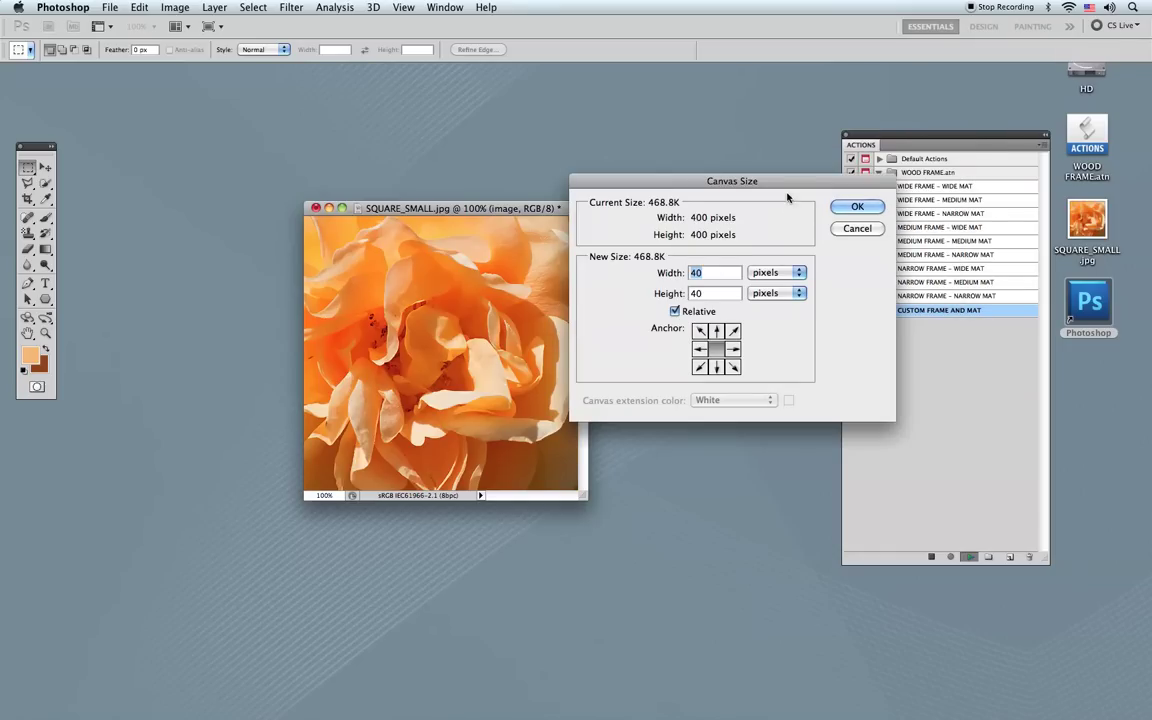
left_click_drag(787, 188, 873, 159)
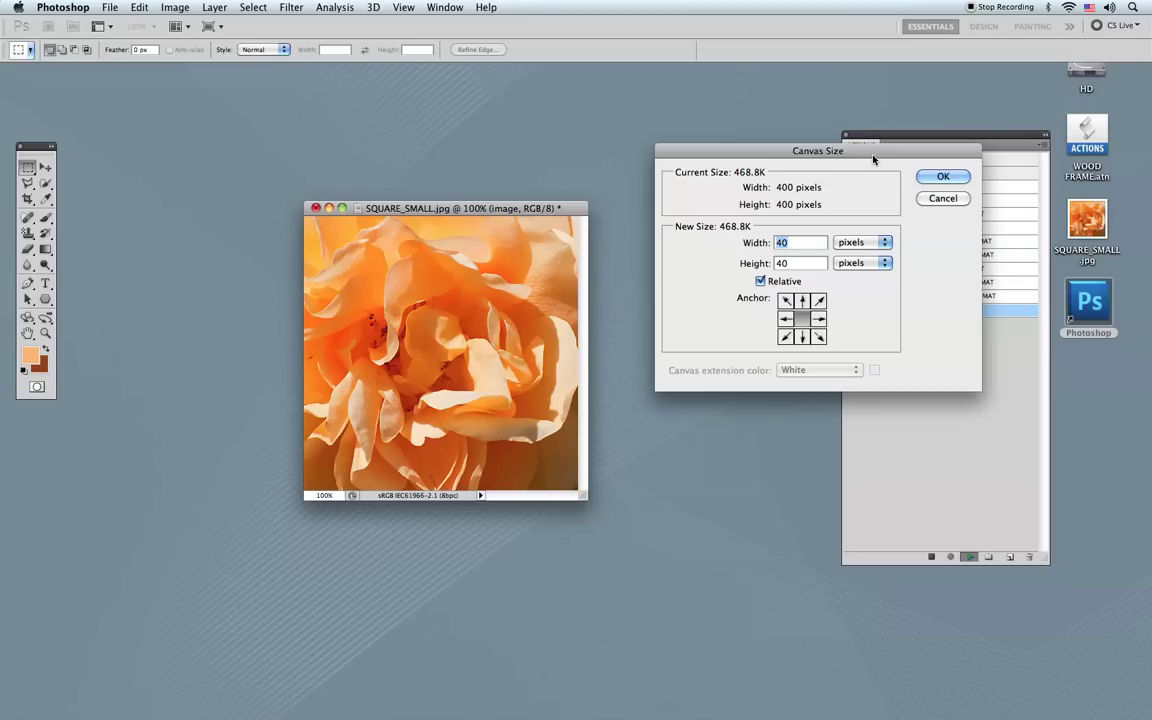
left_click(942, 177)
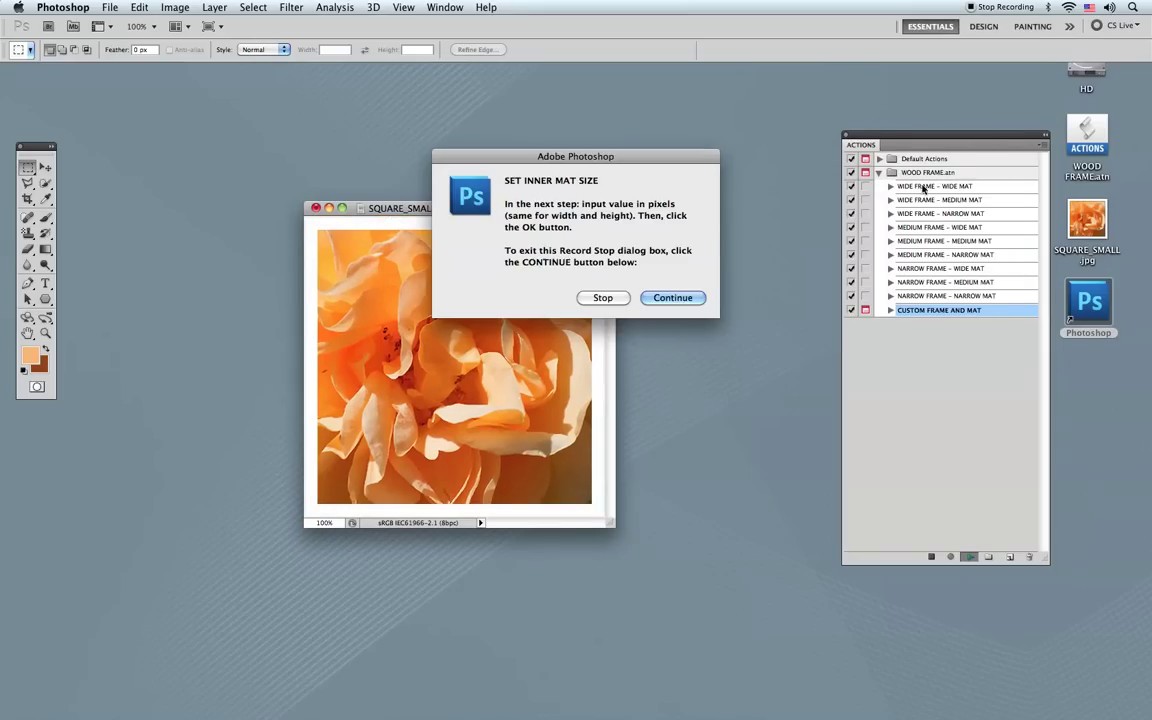
Step: Continue to the inner mat size and set its relative canvas width and height to 120 pixels each
left_click_drag(630, 159, 841, 132)
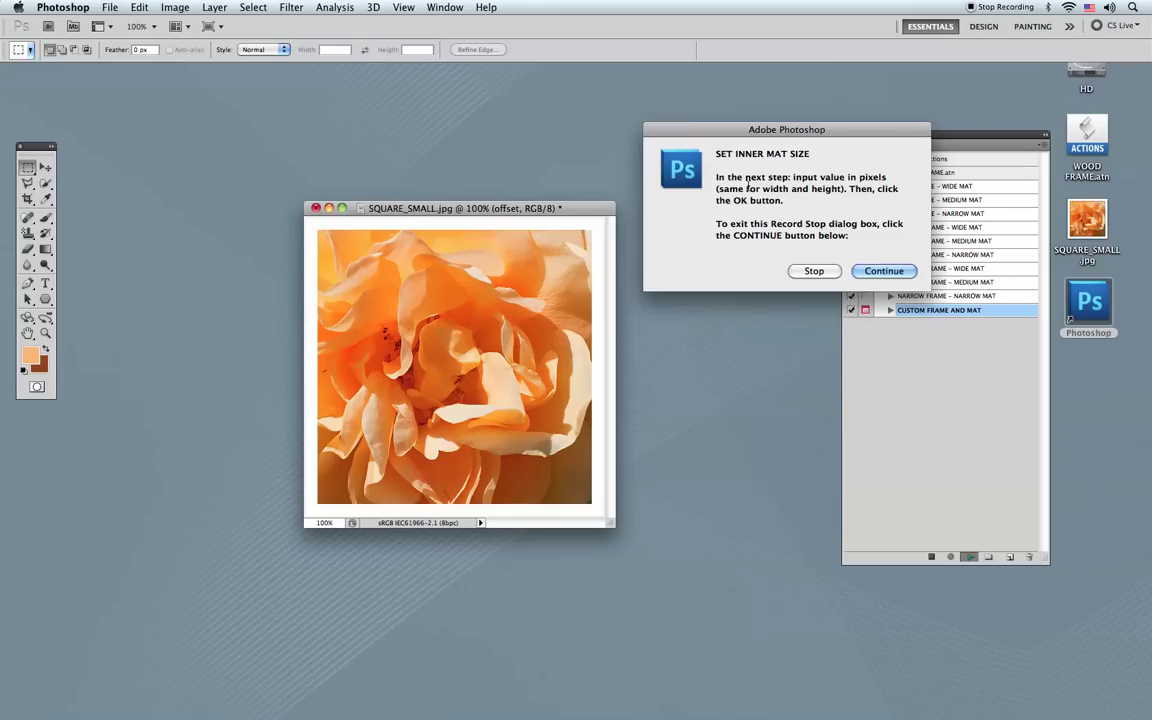
left_click(884, 271)
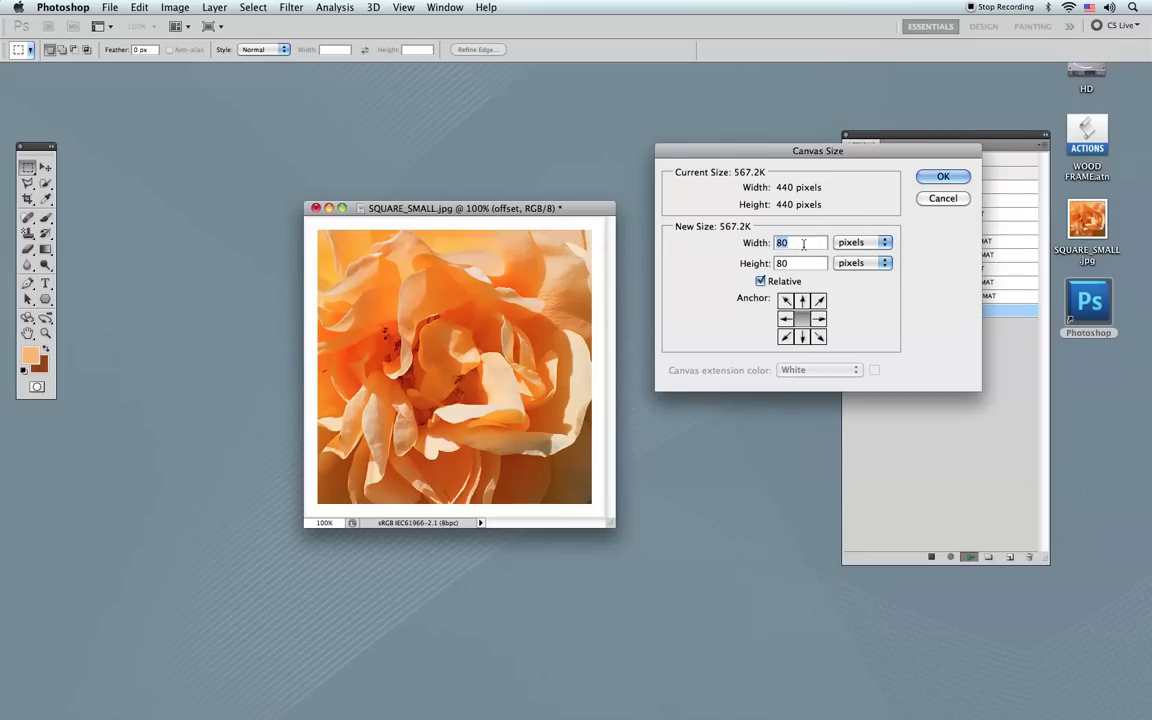
double_click(782, 243)
type("120")
key("Tab")
type("120")
left_click(880, 243)
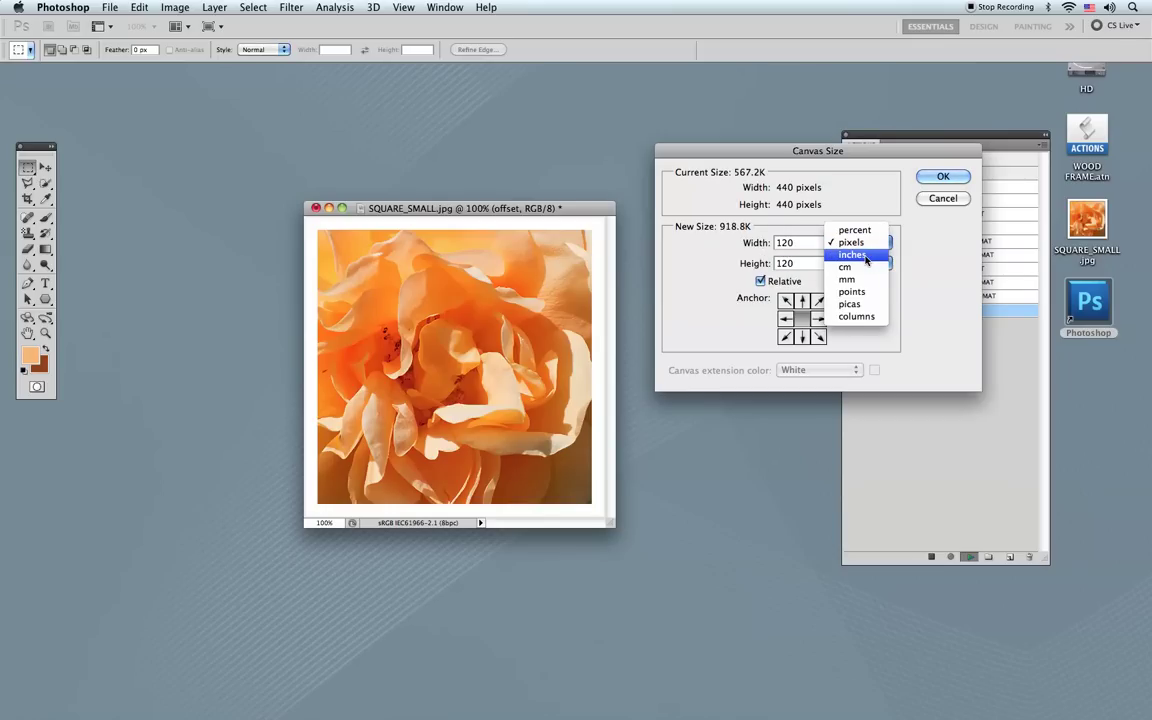
left_click(864, 244)
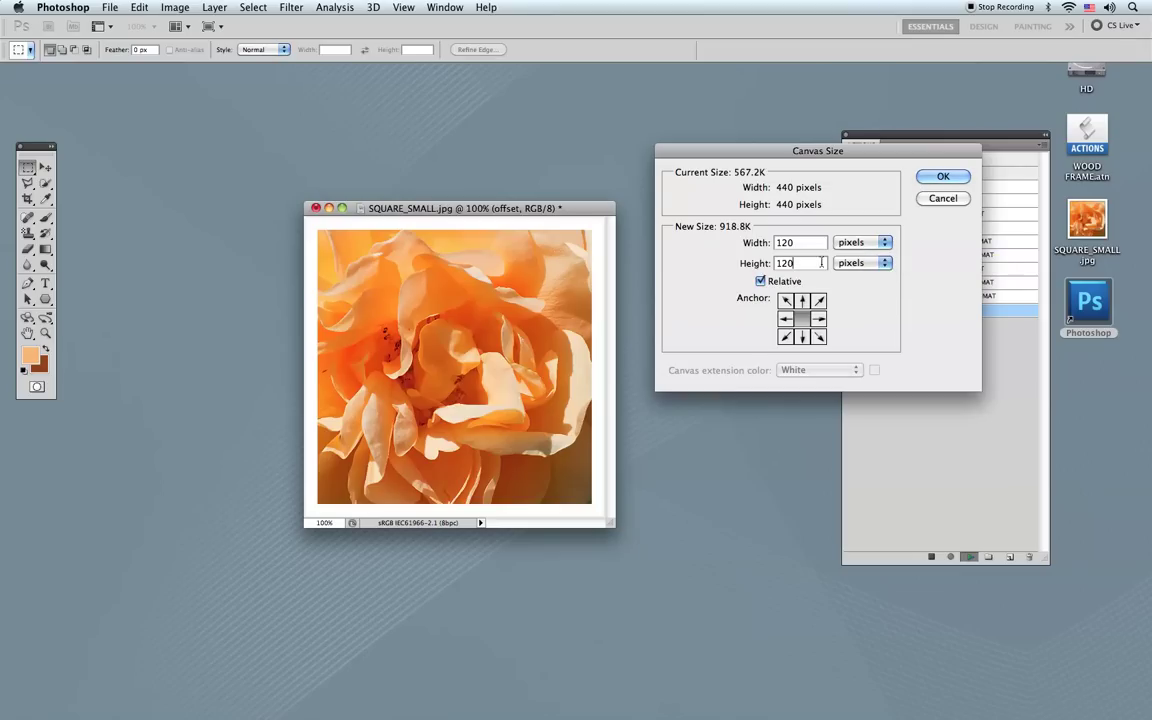
left_click(941, 177)
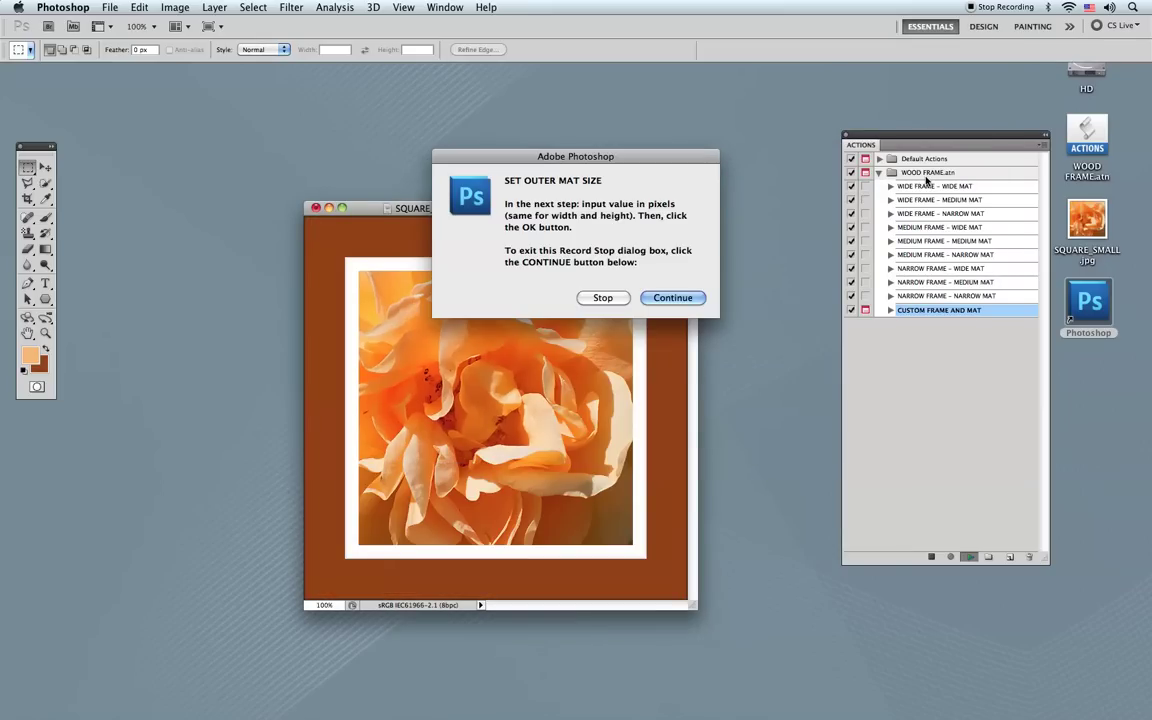
Step: Continue to the outer mat size and set its relative width and height to 60 pixels each
left_click_drag(649, 158, 912, 110)
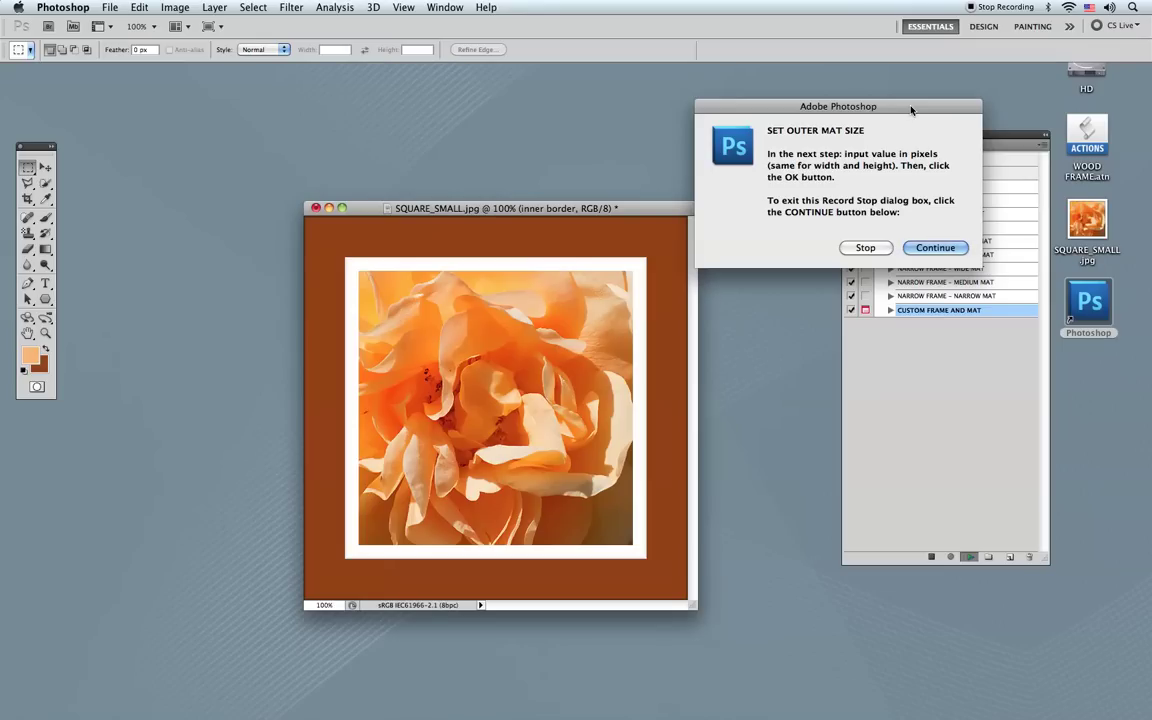
left_click(925, 248)
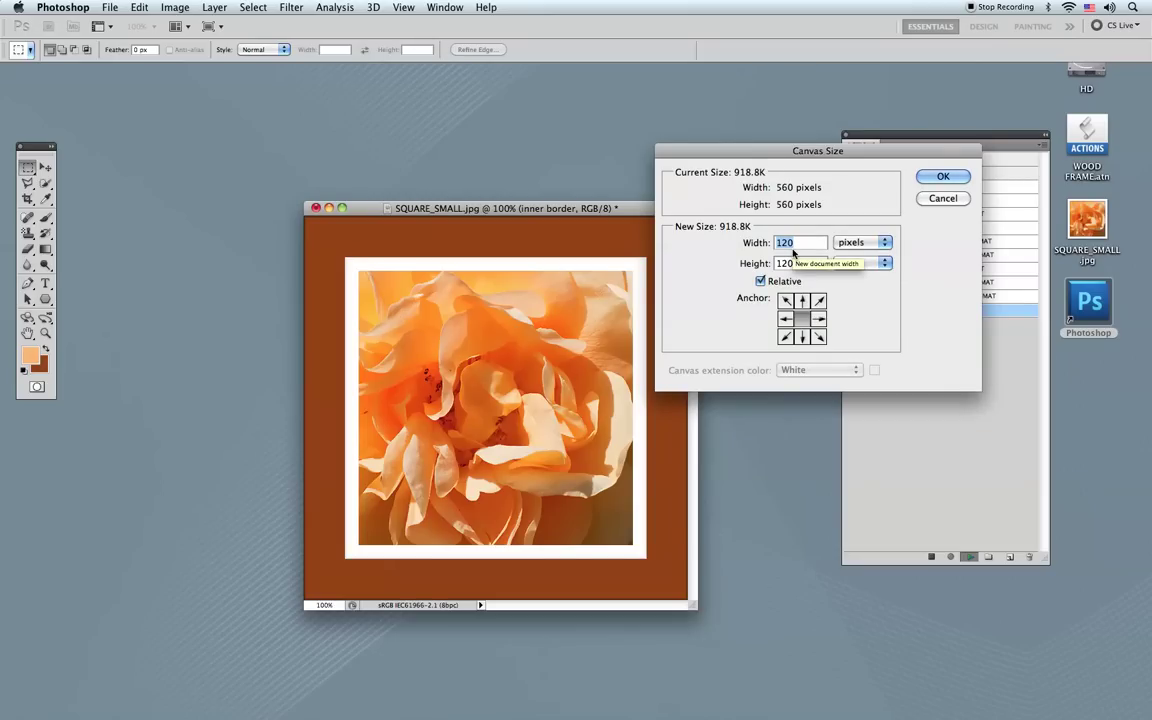
type("60")
key("Tab")
type("60")
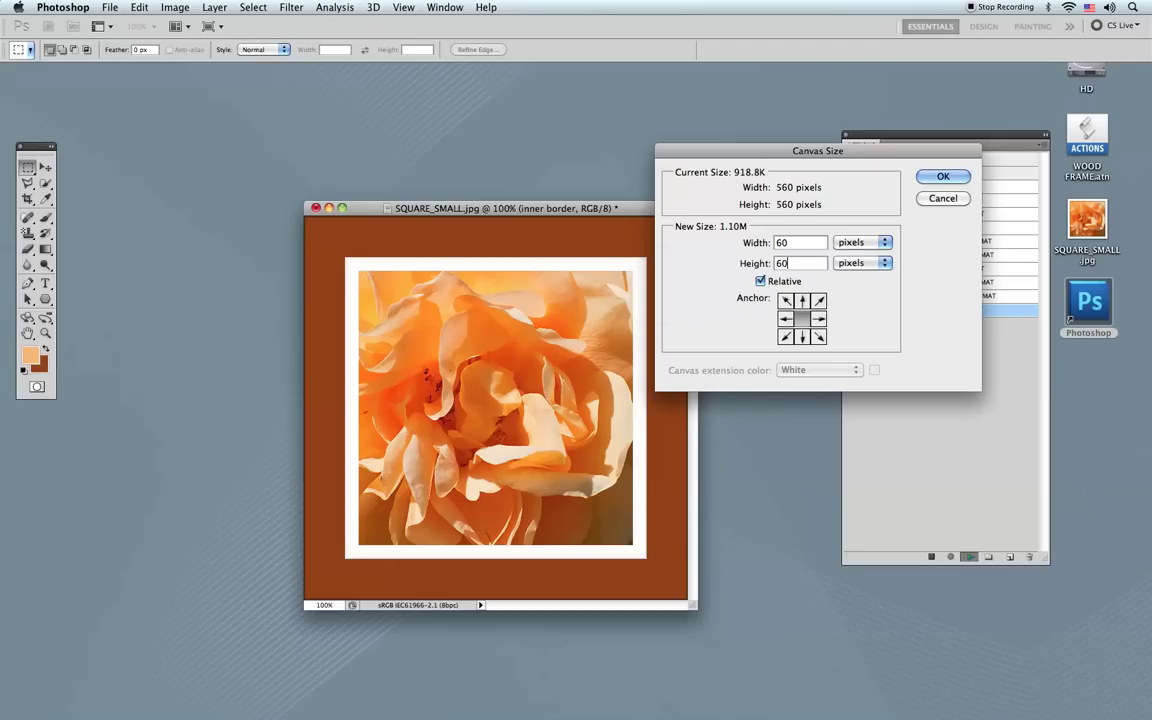
key("Return")
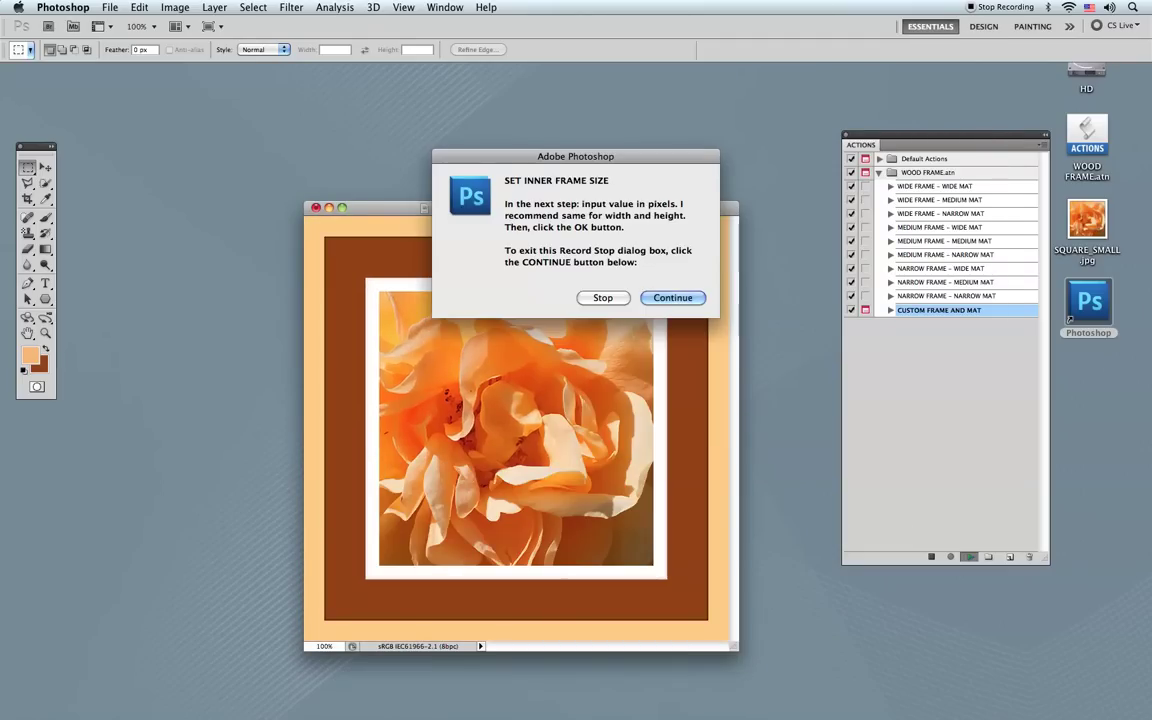
Step: Continue to the inner frame size and set its relative width and height to 40 pixels each
left_click_drag(617, 158, 904, 120)
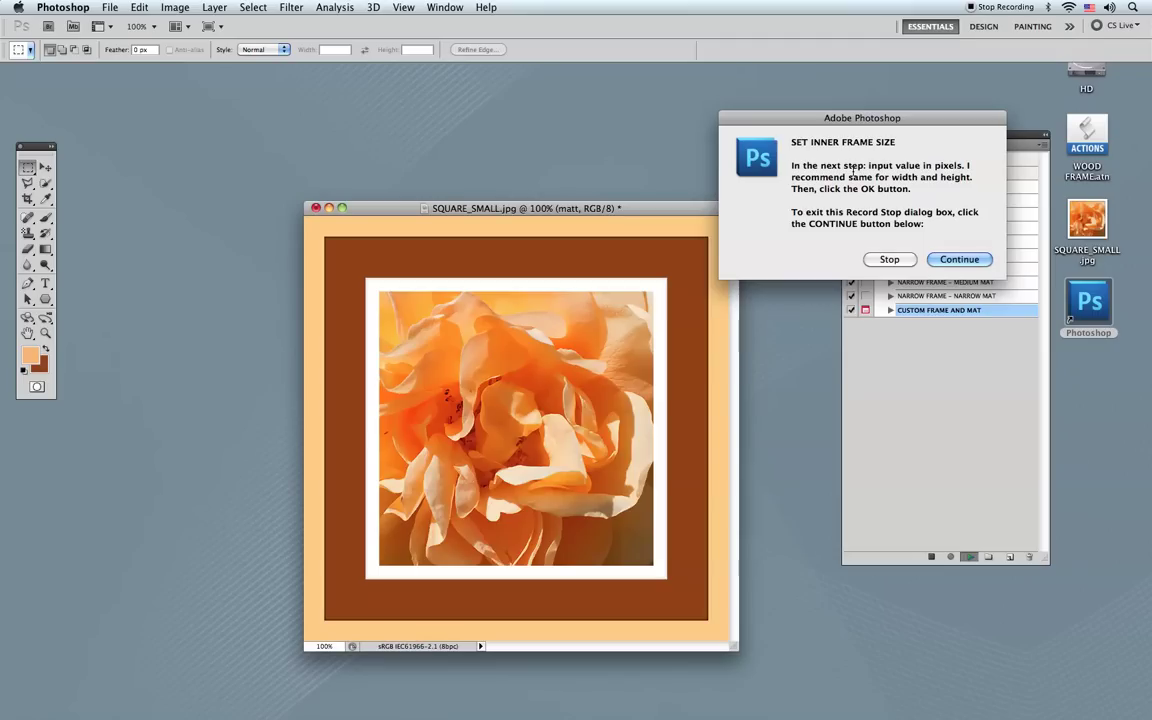
left_click(953, 259)
type("40")
key("Tab")
type("40")
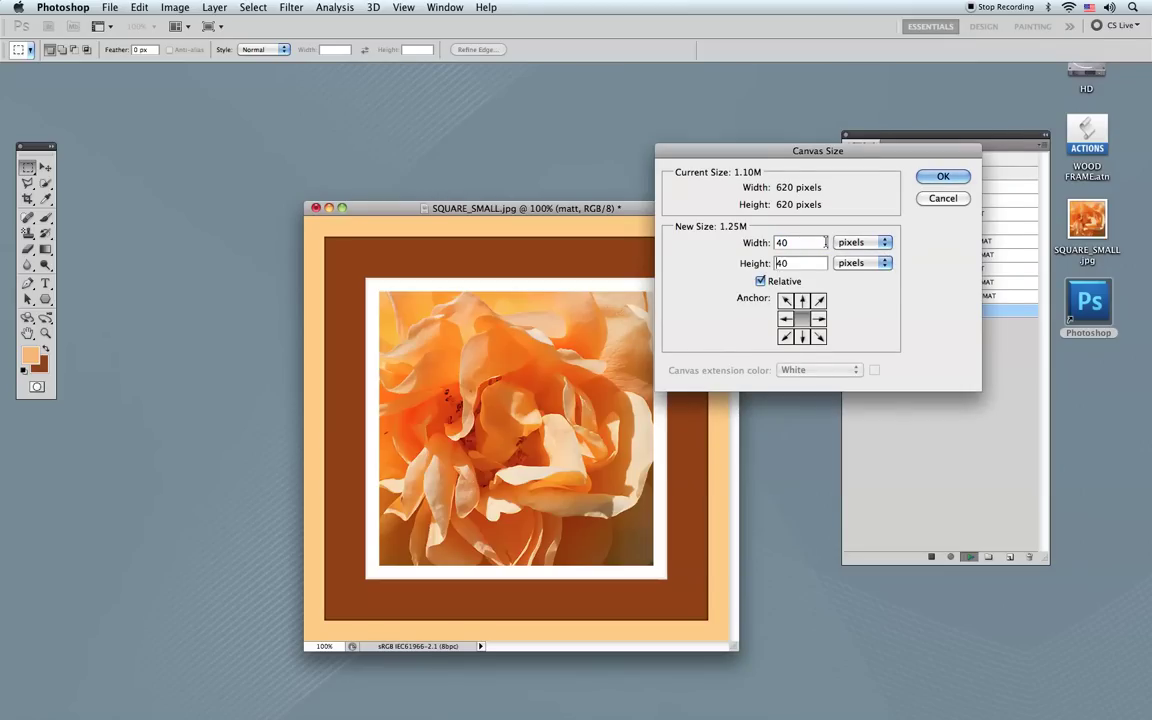
key("Return")
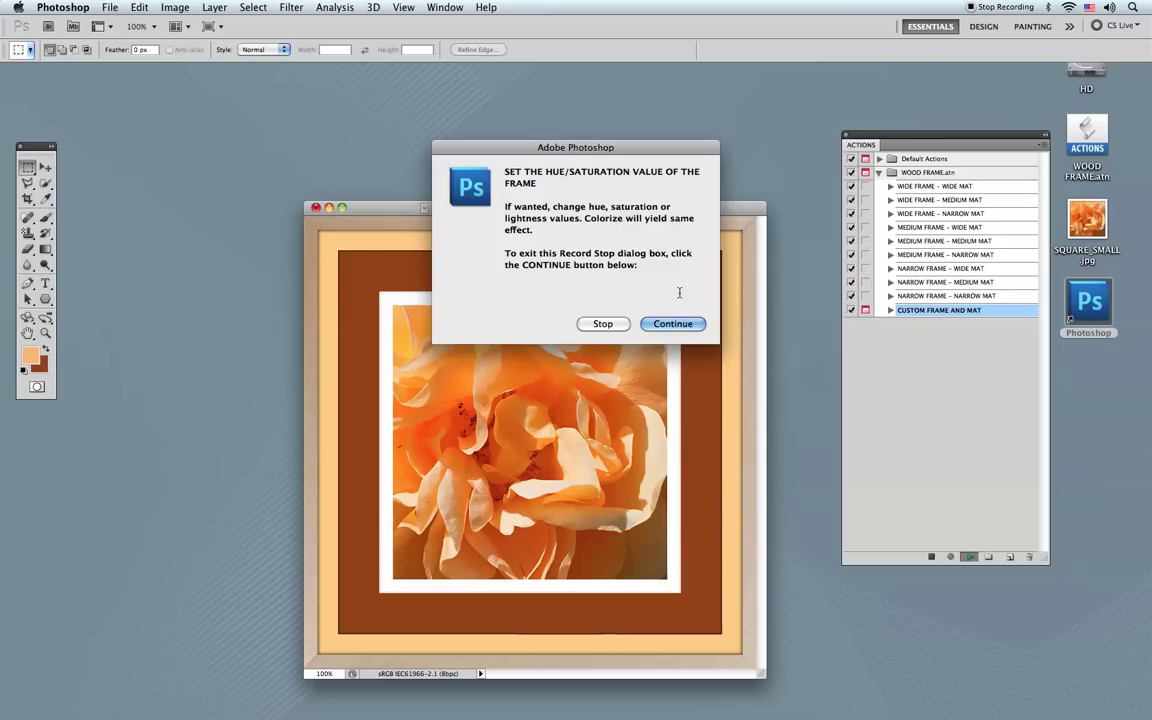
Step: Open the inner frame's Hue/Saturation adjustment and try hue -92 with saturation at +39 and at -45
left_click(674, 325)
left_click_drag(810, 156, 830, 213)
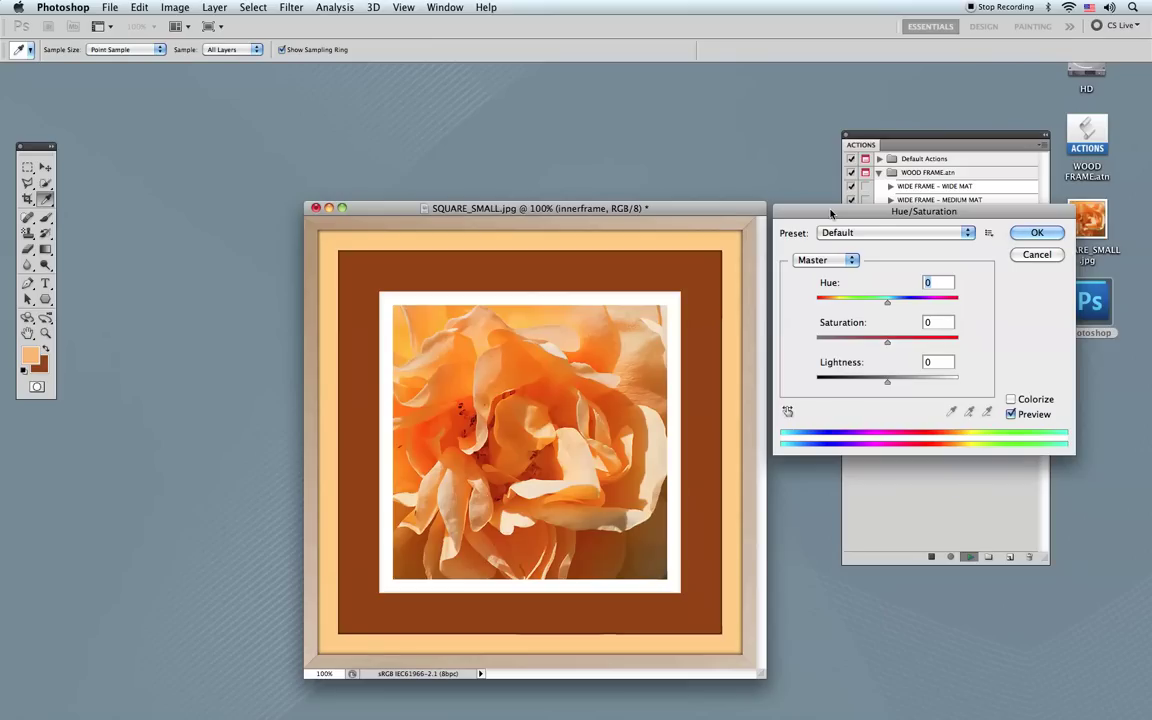
left_click_drag(887, 302, 843, 303)
left_click(913, 342)
left_click_drag(913, 344, 915, 344)
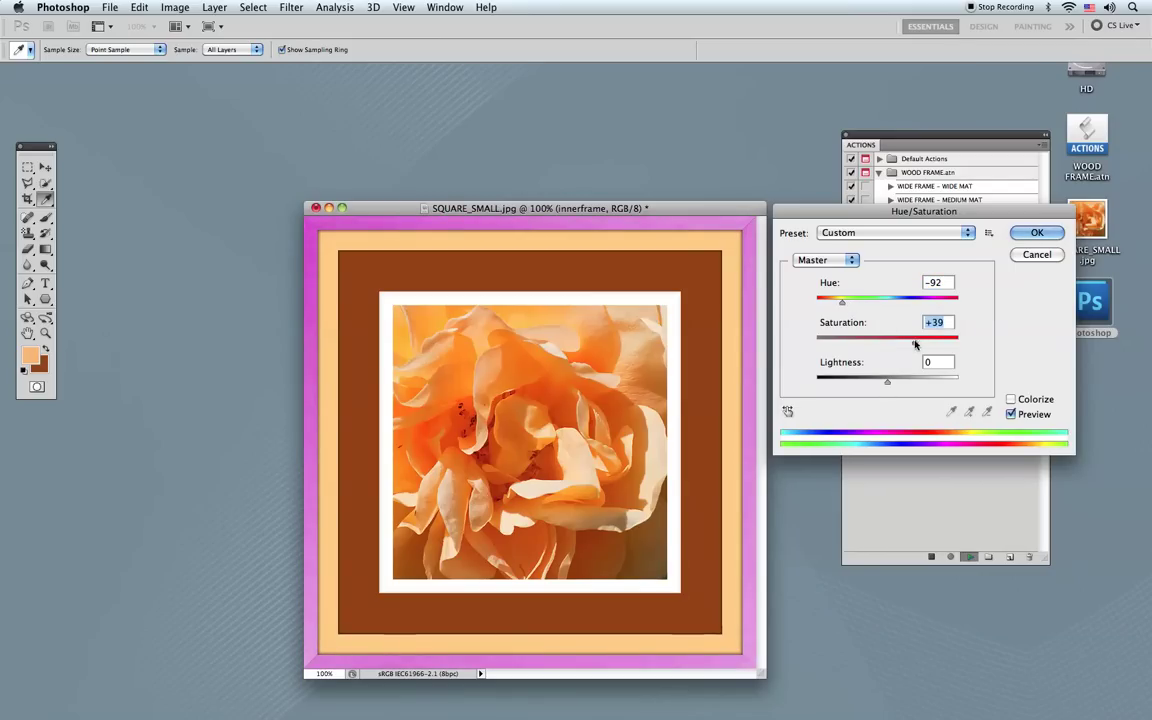
left_click(856, 342)
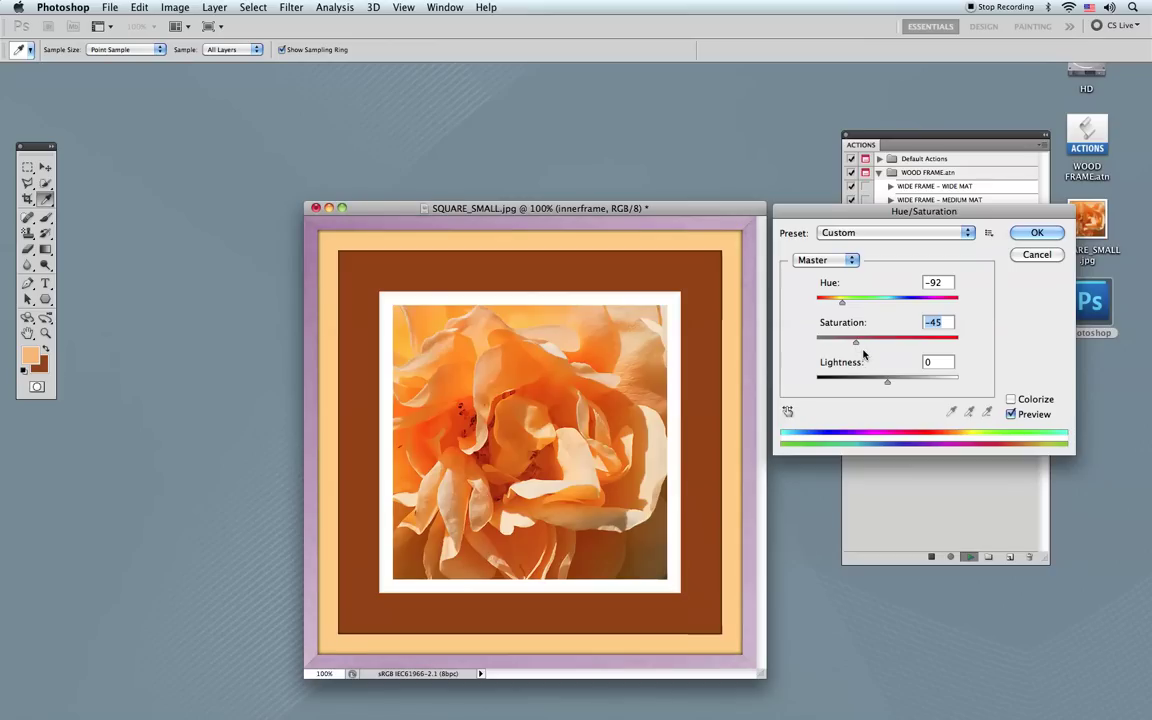
Step: Try a very dark lightness of -82 and much lighter values on the inner frame
left_click(828, 383)
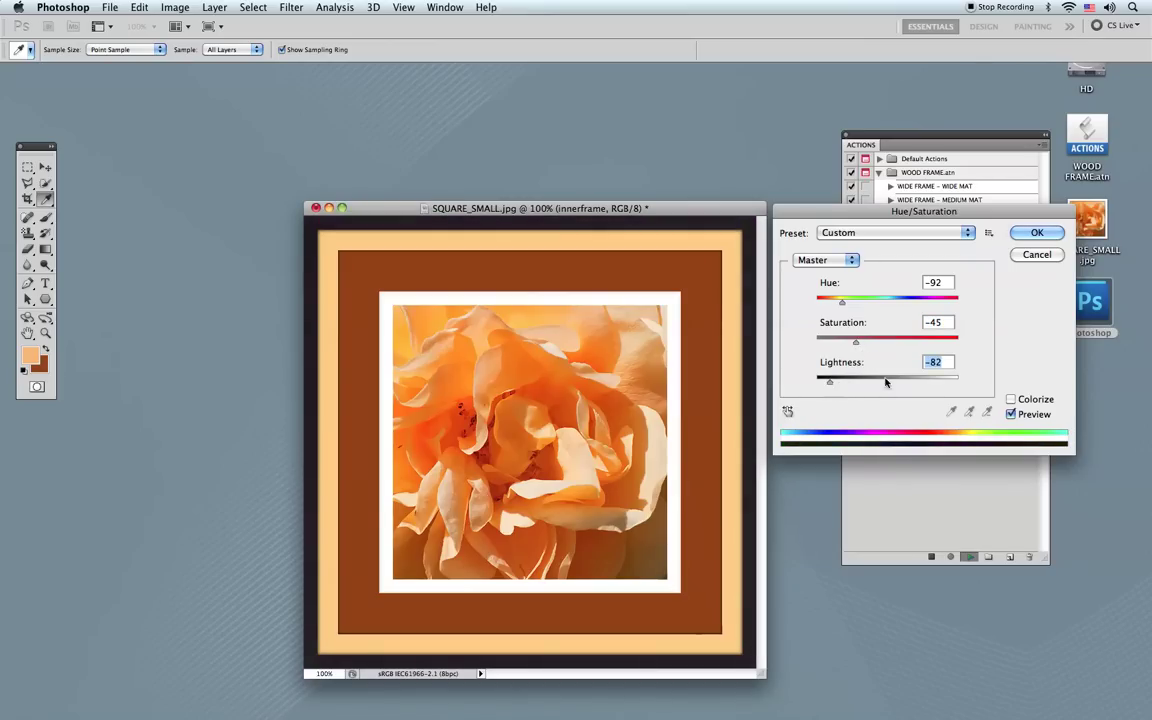
left_click(945, 385)
left_click(953, 385)
left_click(953, 385)
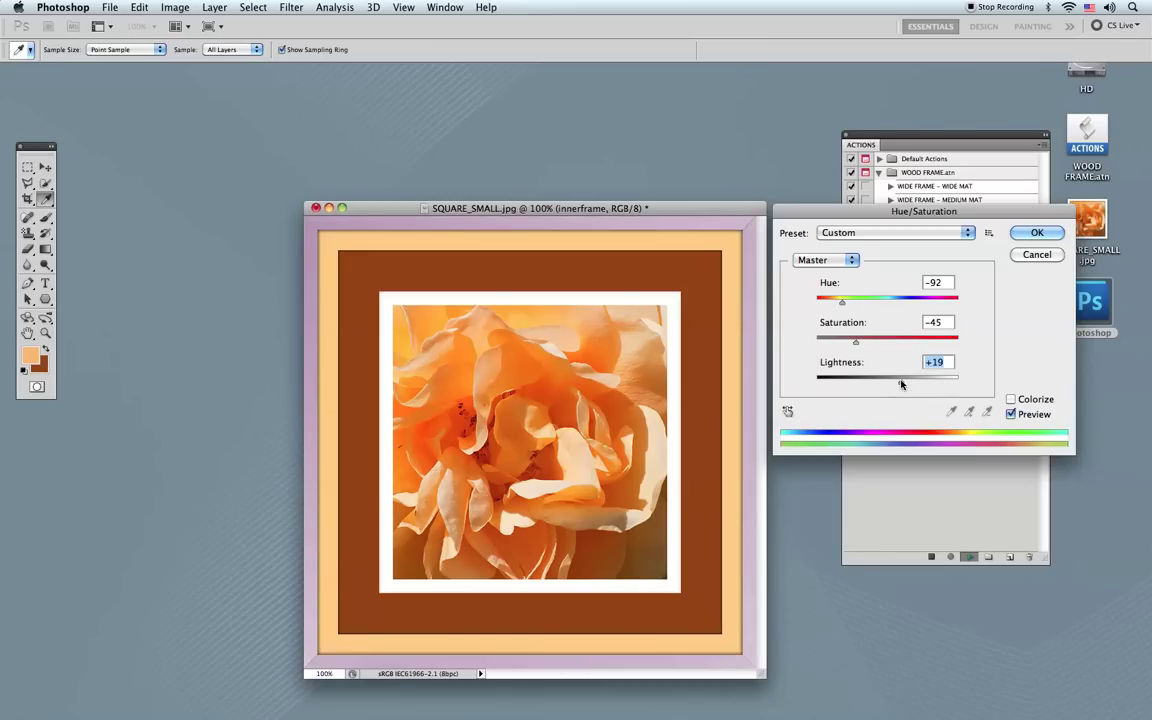
Step: Set the inner frame's hue to 0, saturation to +40 and lightness to +40, and apply the adjustment
left_click_drag(901, 386, 887, 345)
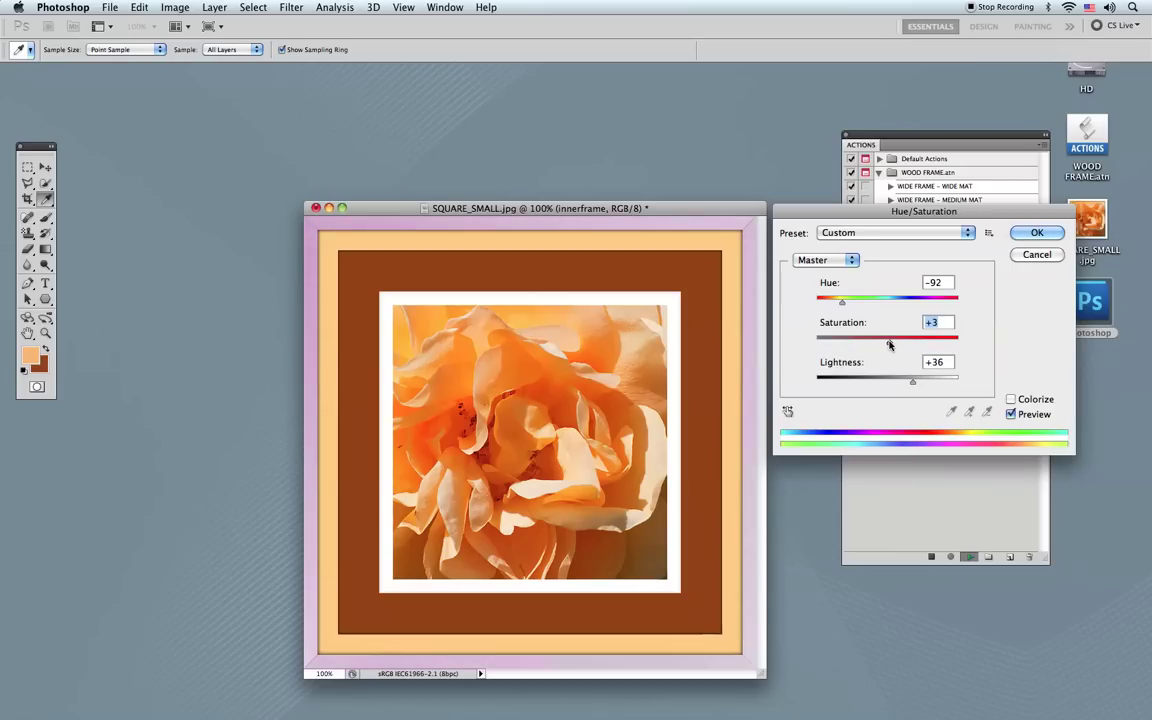
left_click_drag(841, 301, 854, 305)
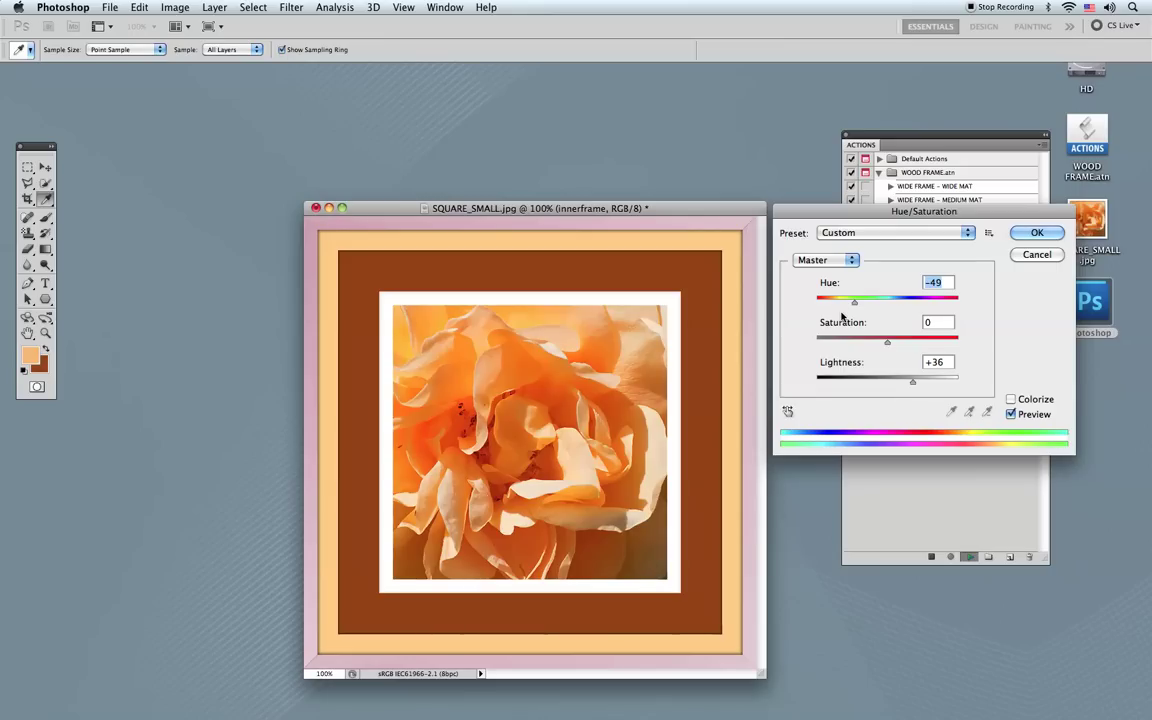
left_click_drag(856, 302, 913, 343)
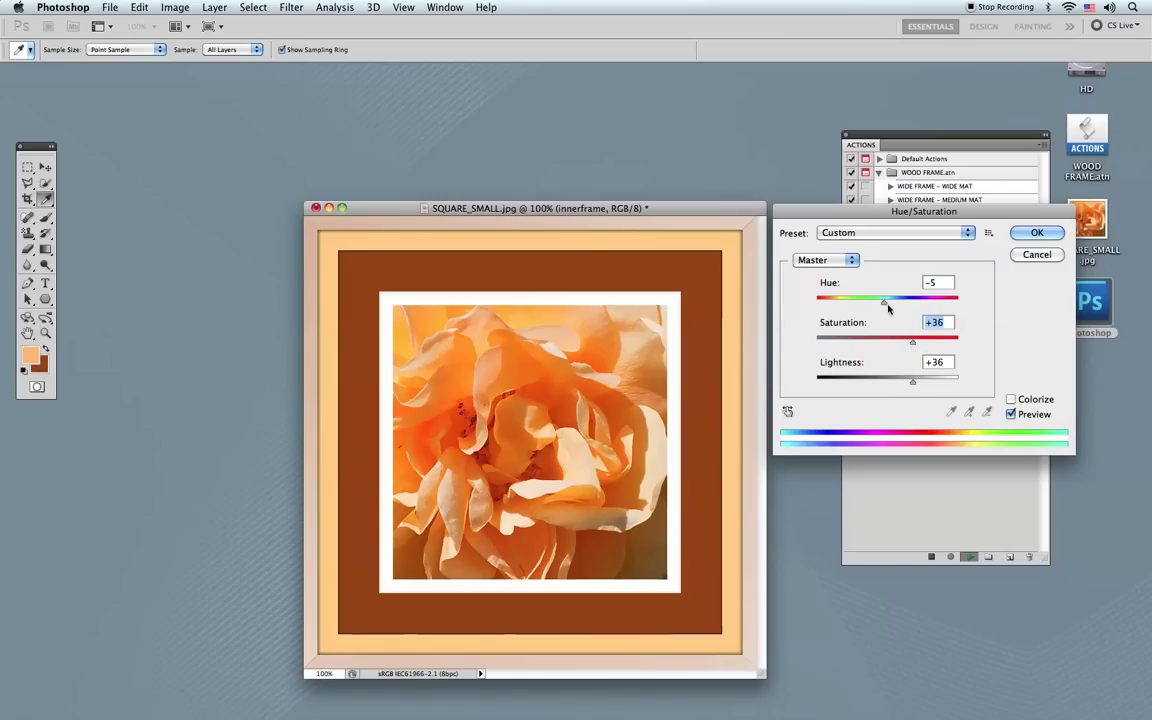
left_click(884, 303)
left_click_drag(884, 305, 915, 385)
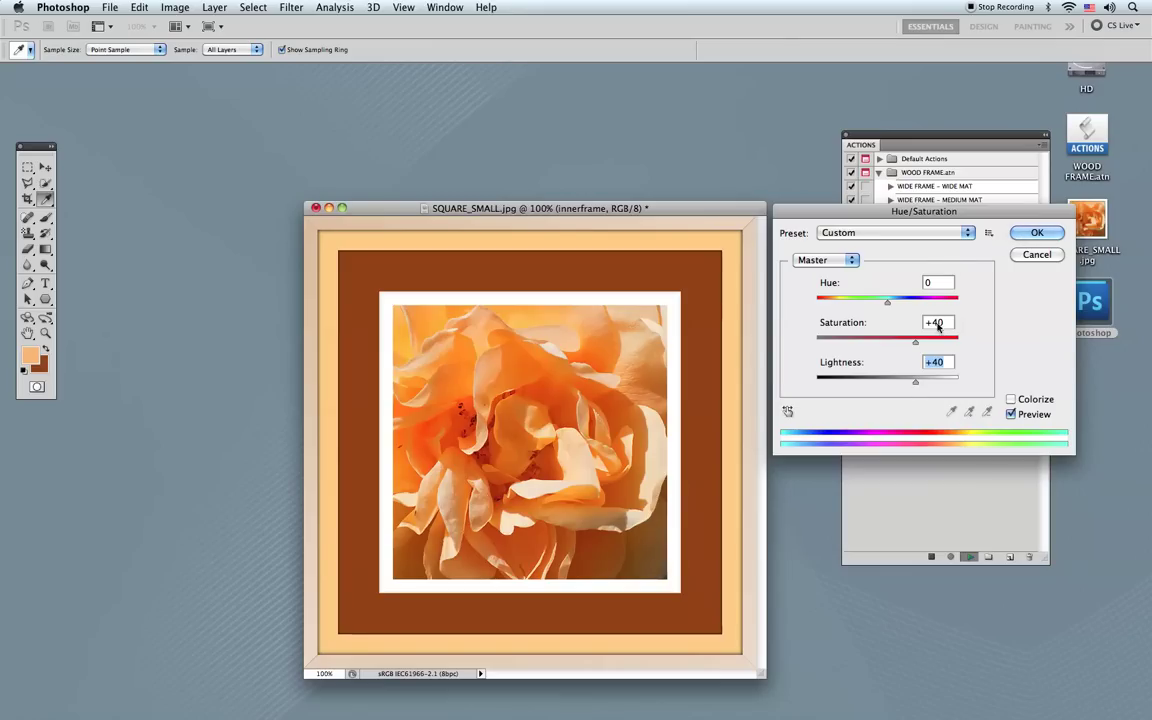
left_click(1022, 238)
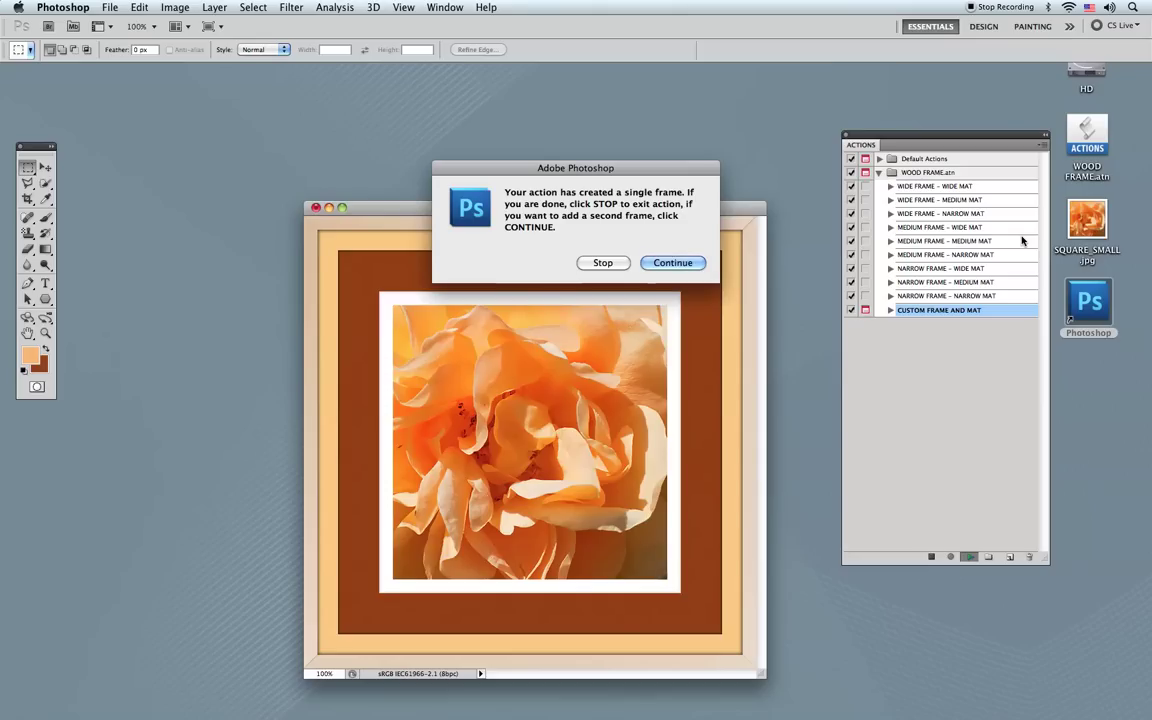
Step: Continue the action to add a second, outer frame with a relative width and height of 120 pixels each
left_click(671, 263)
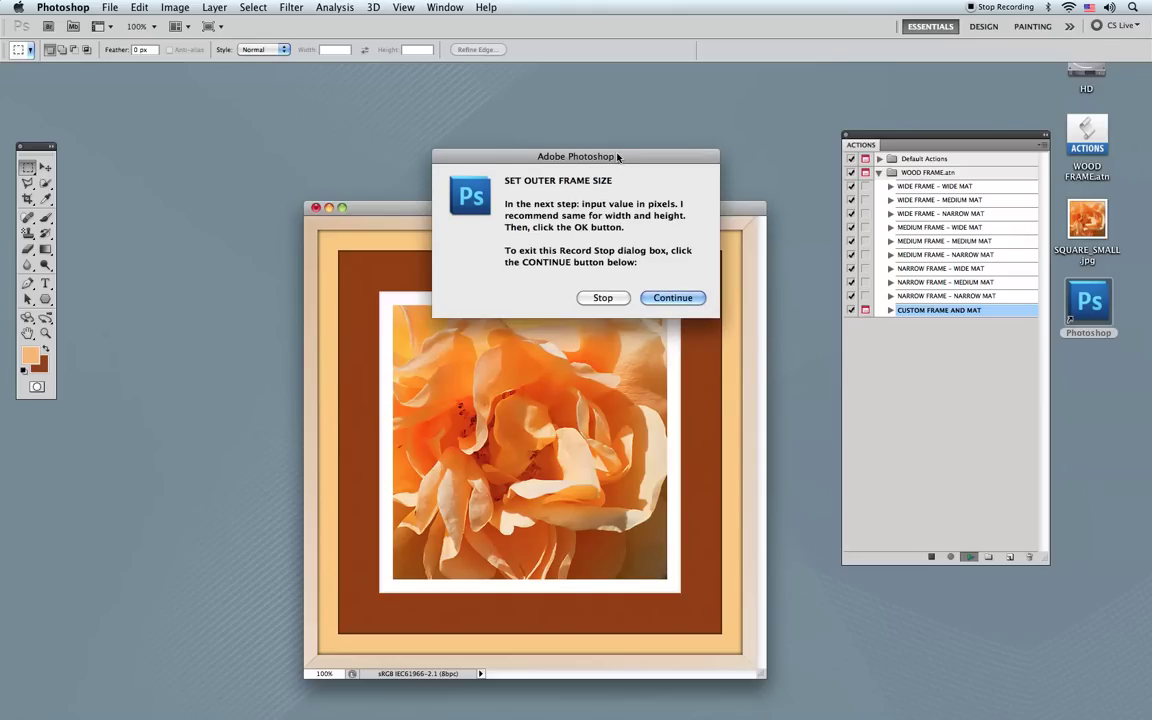
left_click_drag(620, 156, 715, 121)
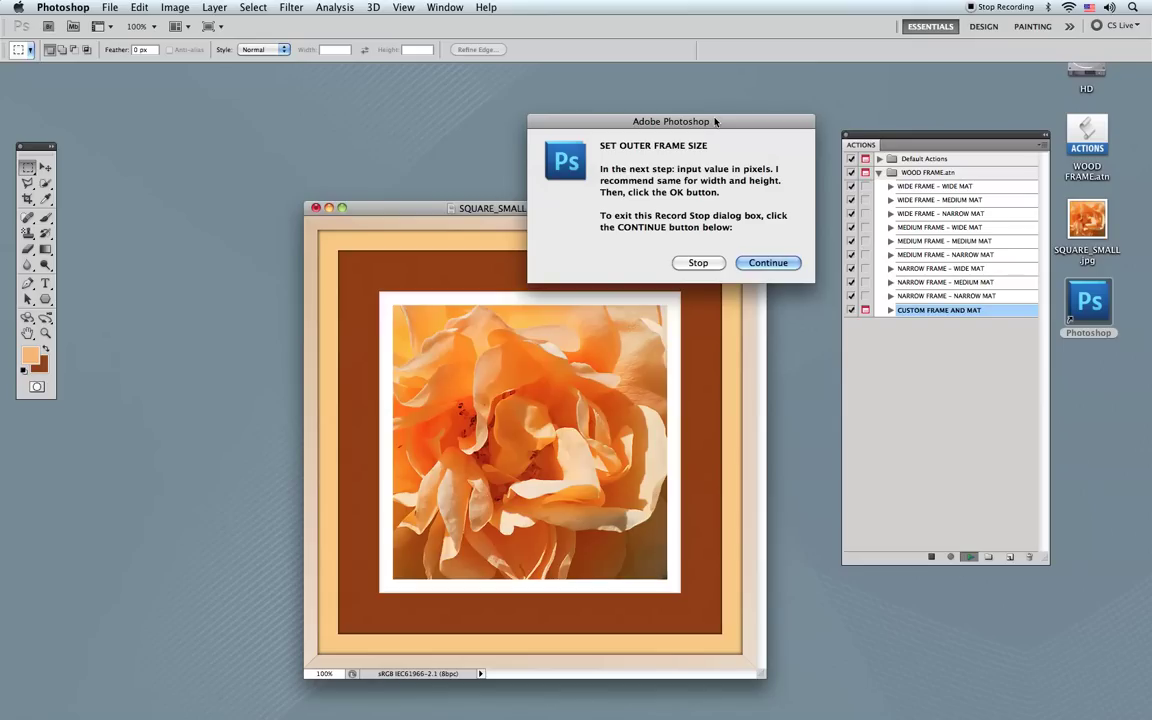
left_click(766, 263)
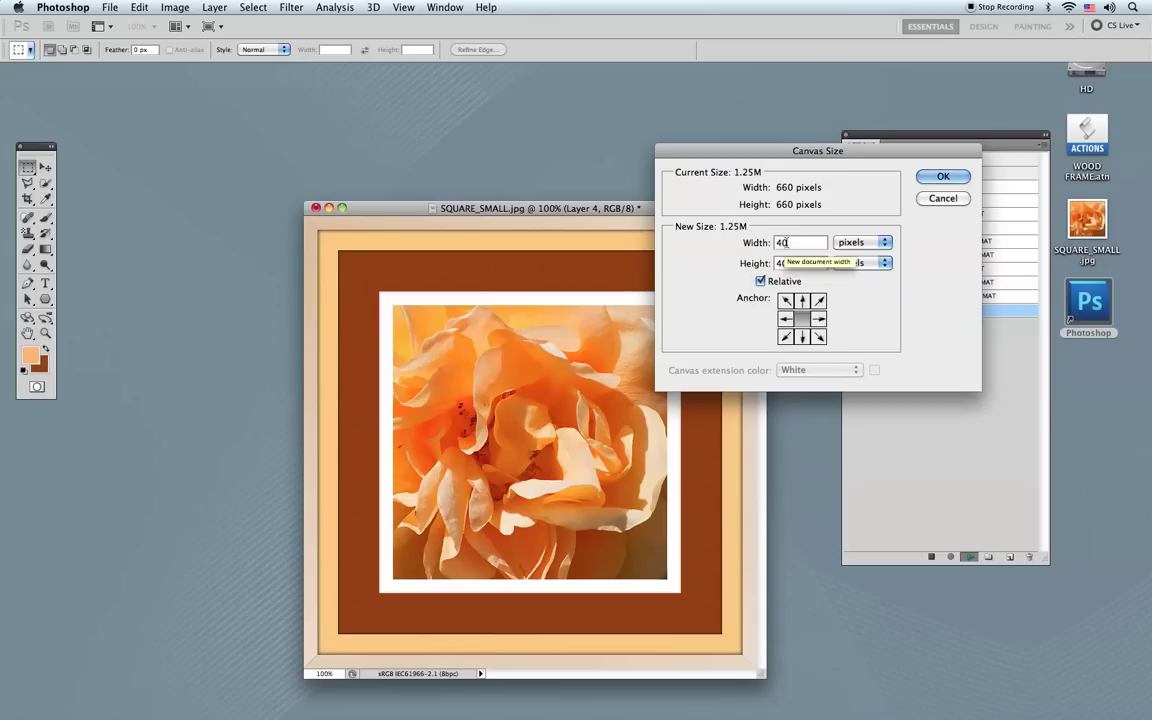
type("120")
key("Tab")
type("120")
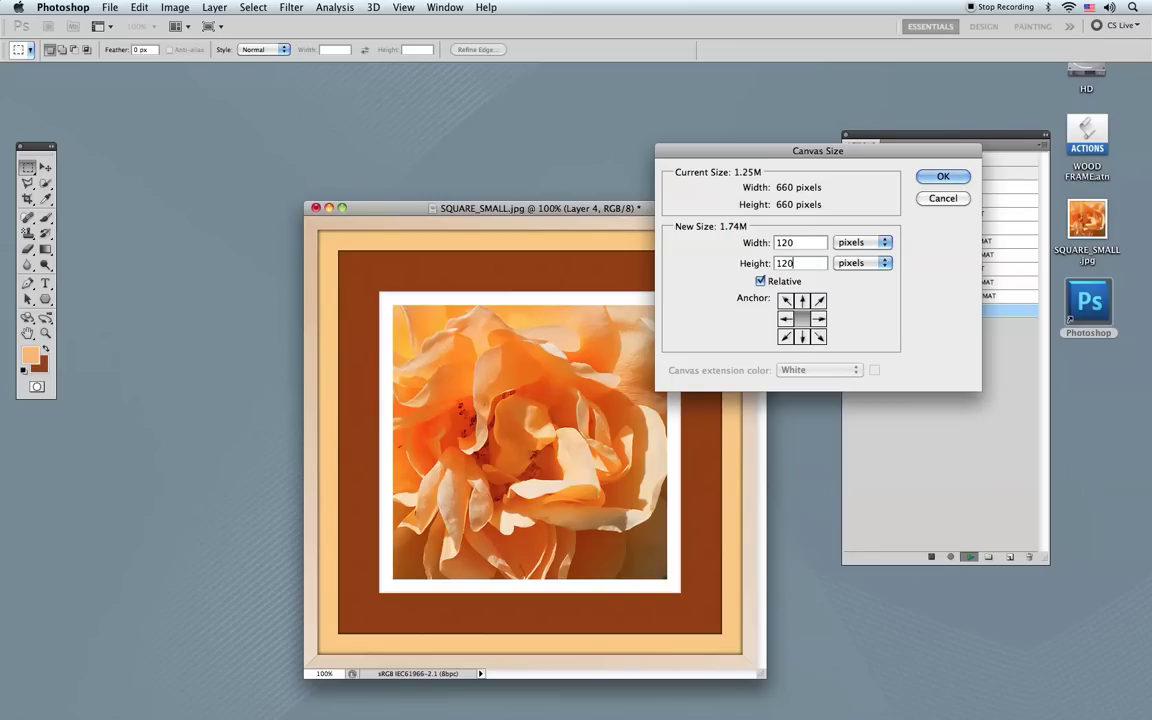
left_click(940, 176)
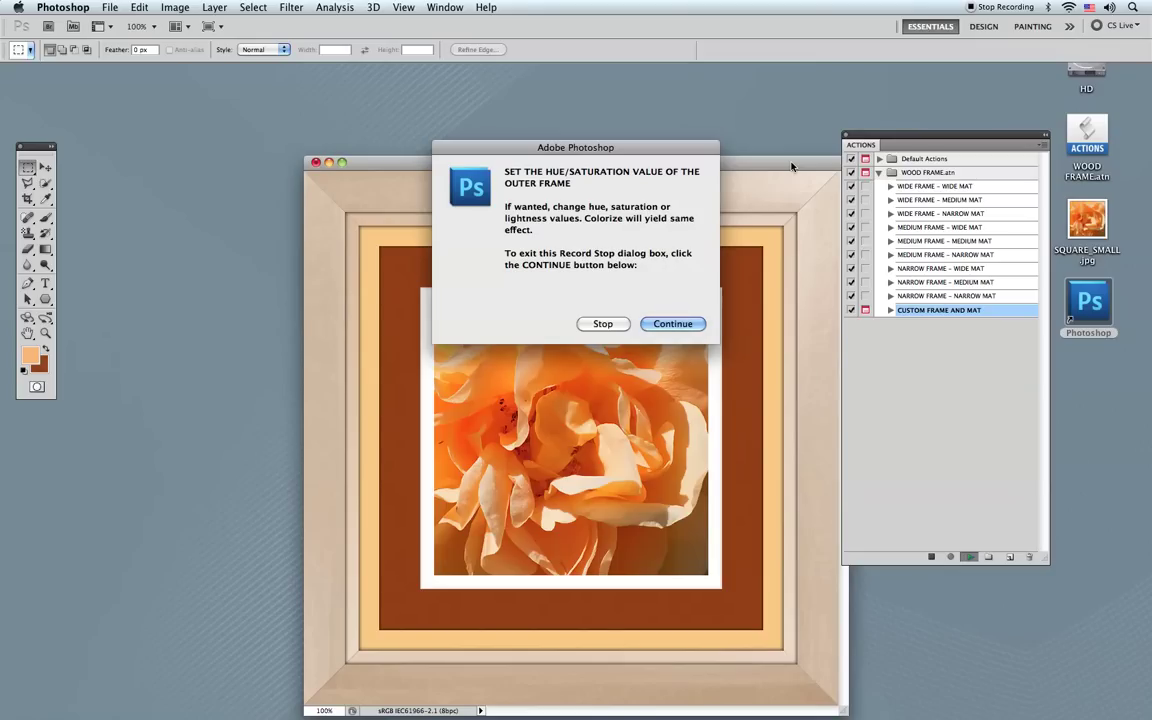
Step: Apply hue +9 and increased saturation to the outer frame, and move and enlarge the photo window around the whole frame
left_click(673, 323)
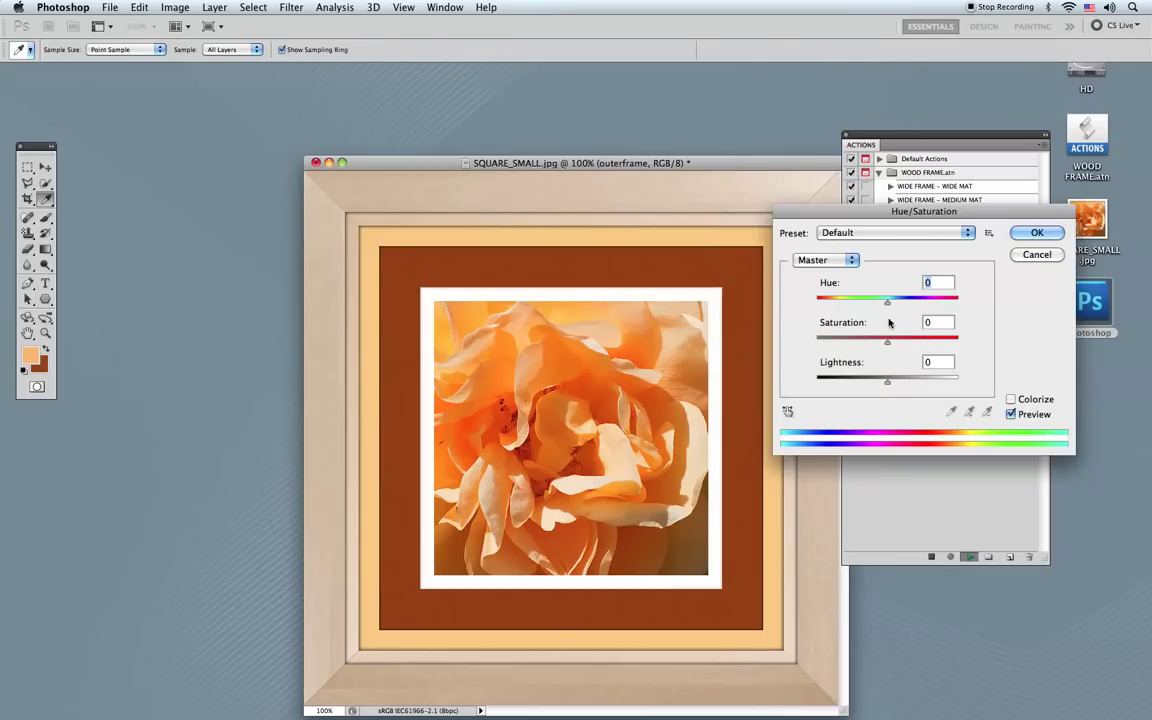
left_click_drag(888, 302, 916, 305)
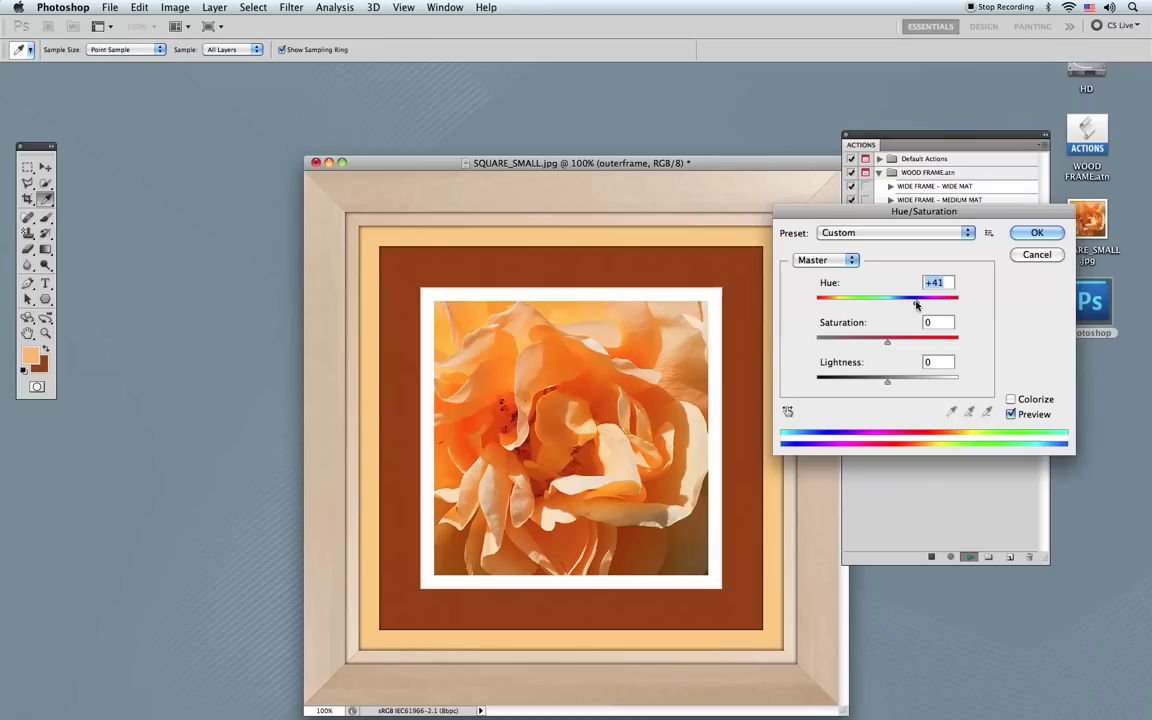
left_click_drag(887, 345, 895, 301)
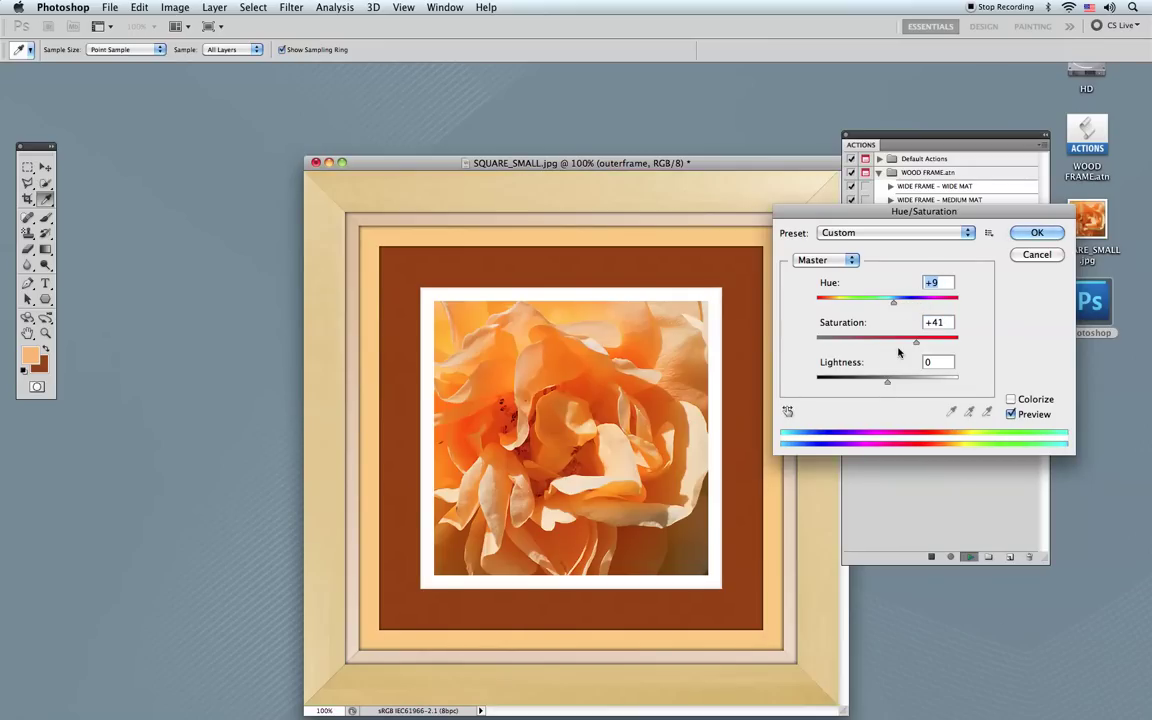
left_click_drag(904, 344, 909, 344)
left_click(1037, 232)
left_click_drag(797, 160, 707, 87)
left_click_drag(752, 632, 806, 648)
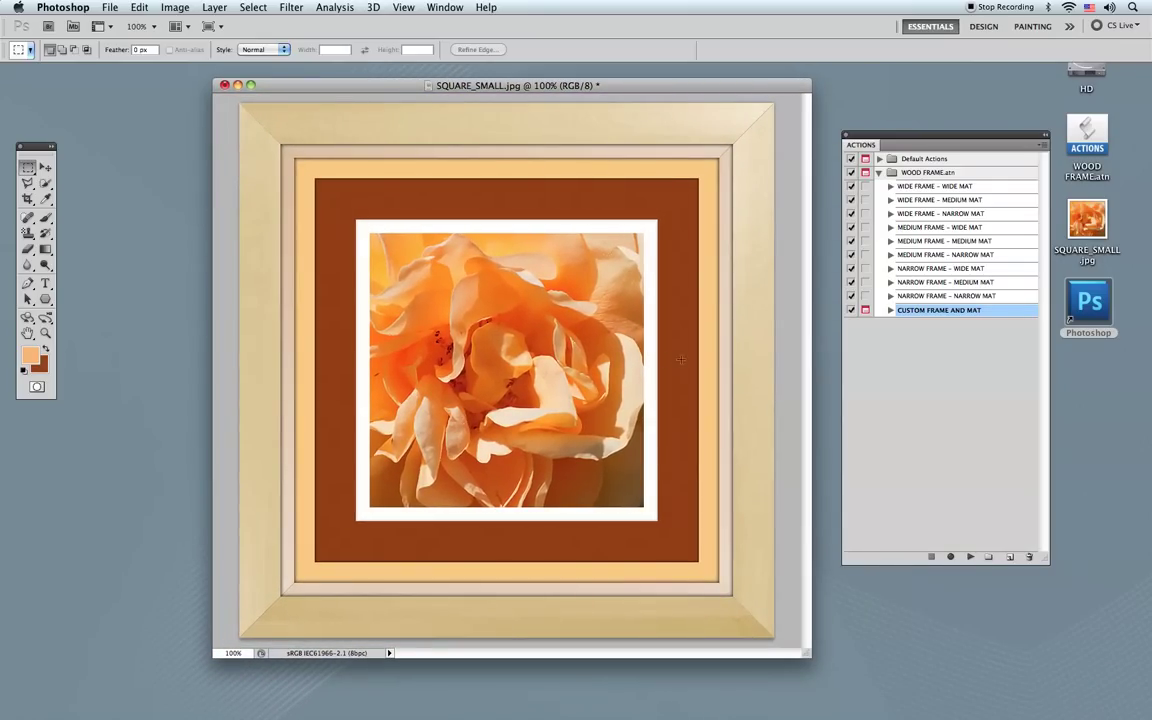